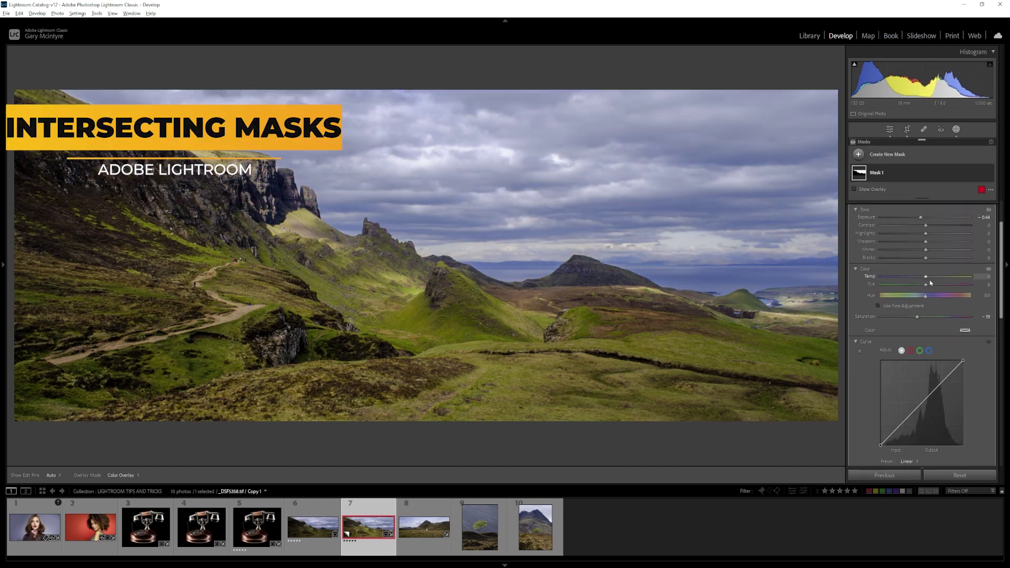
- Duplicate and invert Mask 1 to cover the land, then adjust its saturation
{"action": "right_click", "coordinate": [879, 172]}
{"action": "left_click", "coordinate": [915, 244]}
{"action": "scroll", "coordinate": [960, 261], "scroll_direction": "down", "scroll_amount": 3}
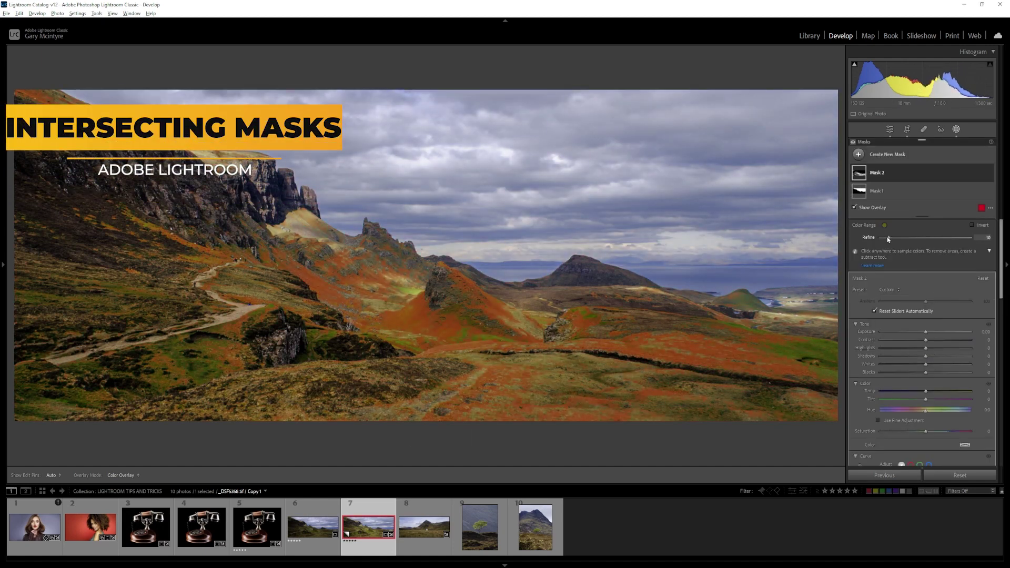
{"action": "mouse_move", "coordinate": [926, 264]}
{"action": "left_mouse_down"}
{"action": "mouse_move", "coordinate": [911, 258]}
{"action": "mouse_move", "coordinate": [936, 263]}
{"action": "left_mouse_up"}
- Add a luminance range mask sampled from the sky, narrowed to the brighter tones
{"action": "left_click", "coordinate": [859, 154]}
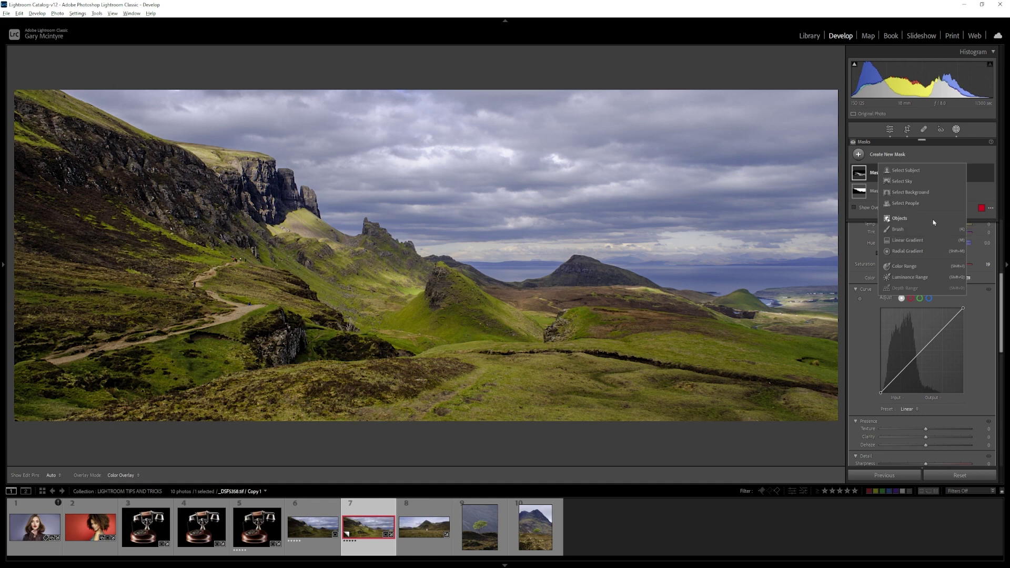
{"action": "left_click", "coordinate": [910, 277]}
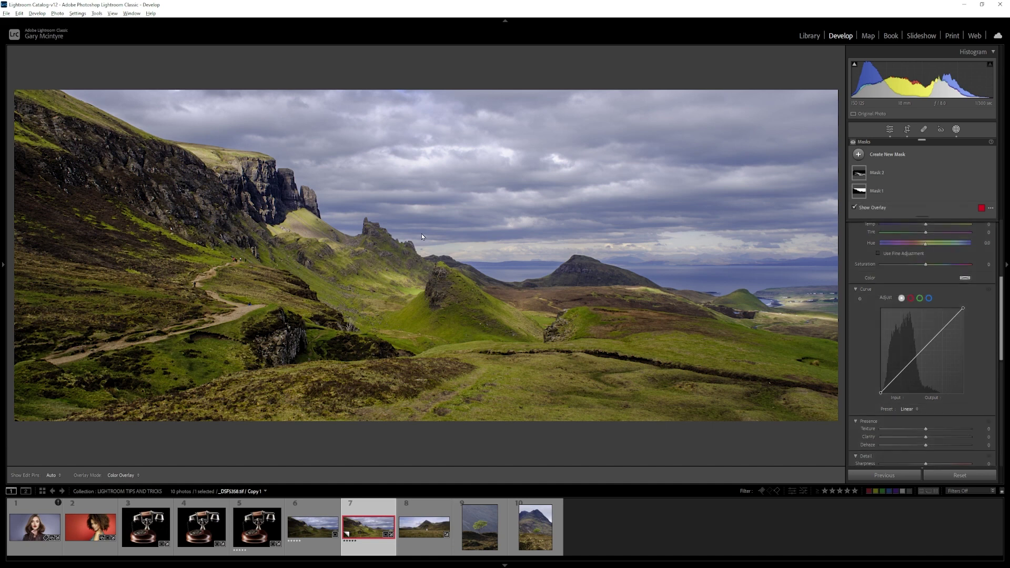
{"action": "left_click", "coordinate": [311, 212]}
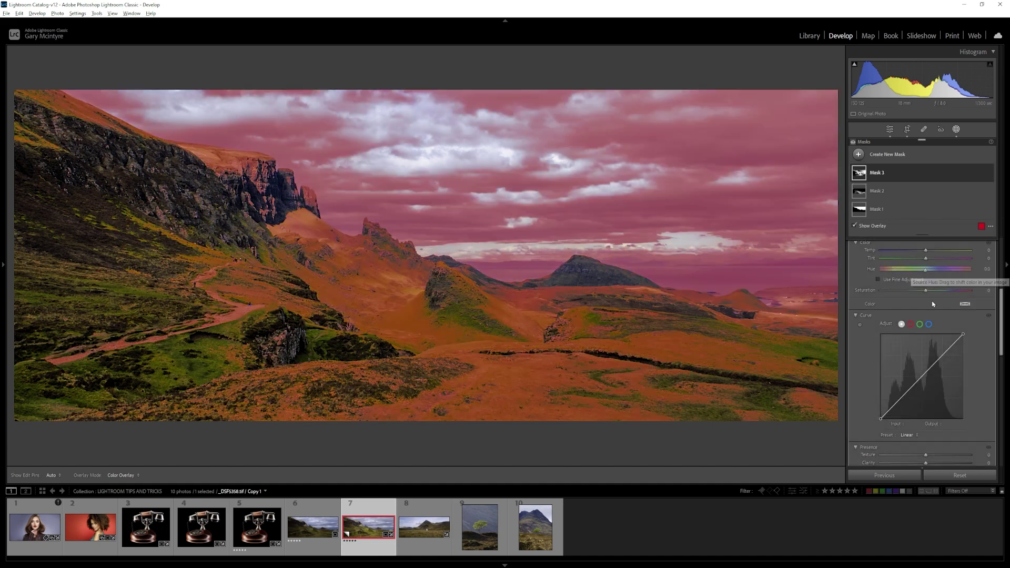
{"action": "scroll", "coordinate": [931, 292], "scroll_direction": "up", "scroll_amount": 5}
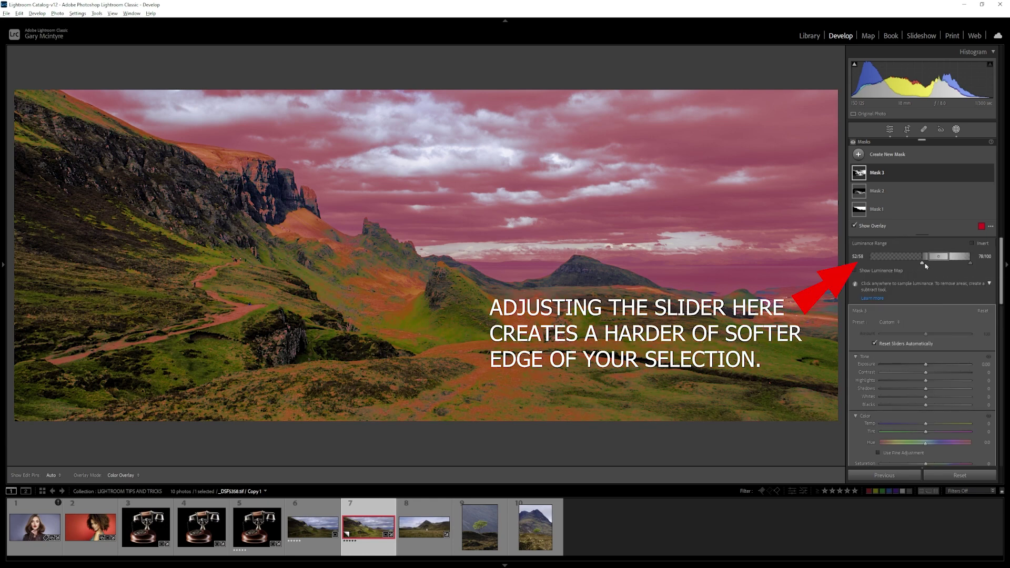
{"action": "left_click_drag", "start_coordinate": [928, 266], "coordinate": [958, 265]}
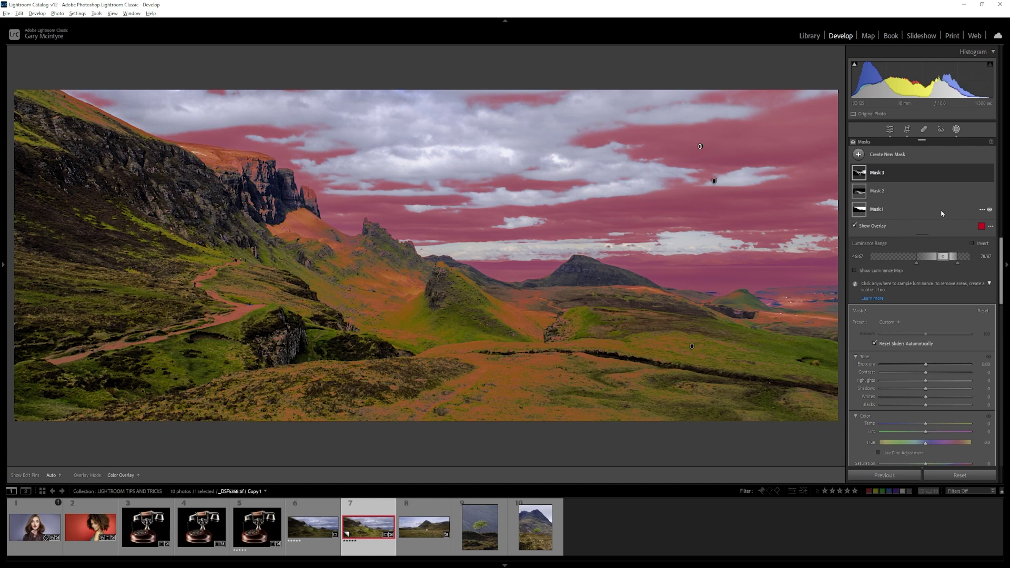
- Intersect Mask 3's luminance range with a new brush component
{"action": "left_click", "coordinate": [933, 177]}
{"action": "key", "text": "alt"}
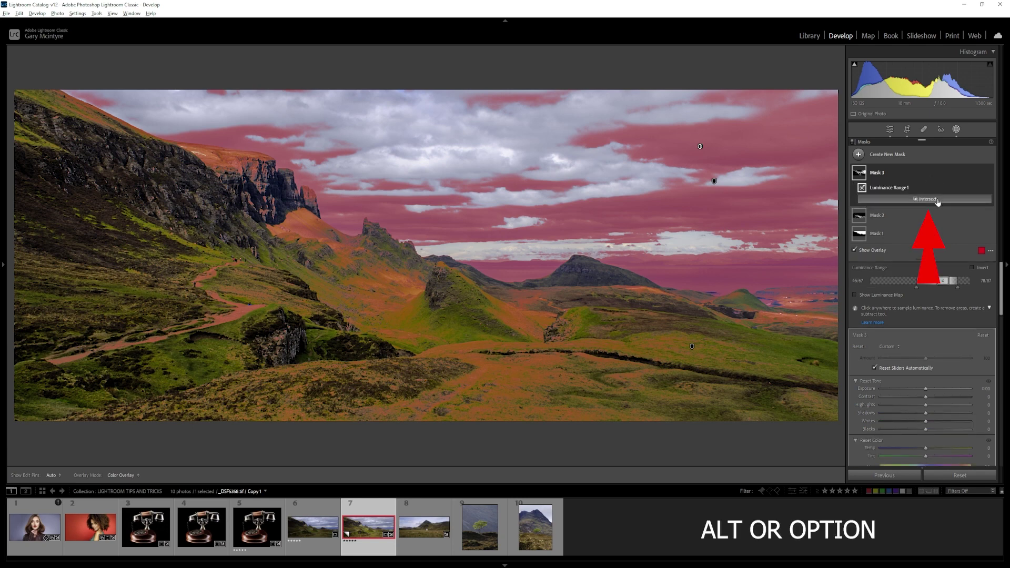
{"action": "left_click", "coordinate": [935, 200]}
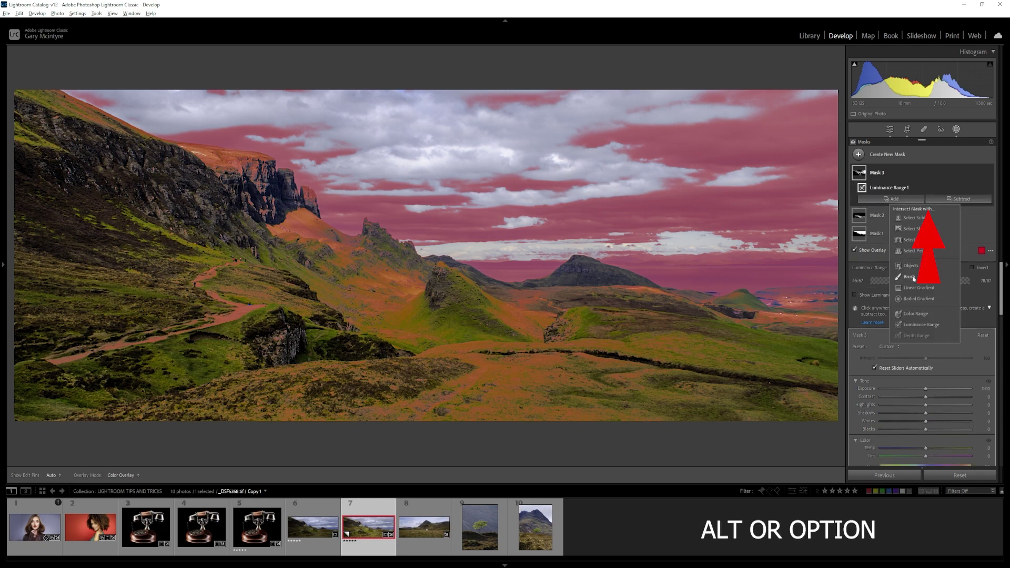
{"action": "left_click", "coordinate": [954, 282]}
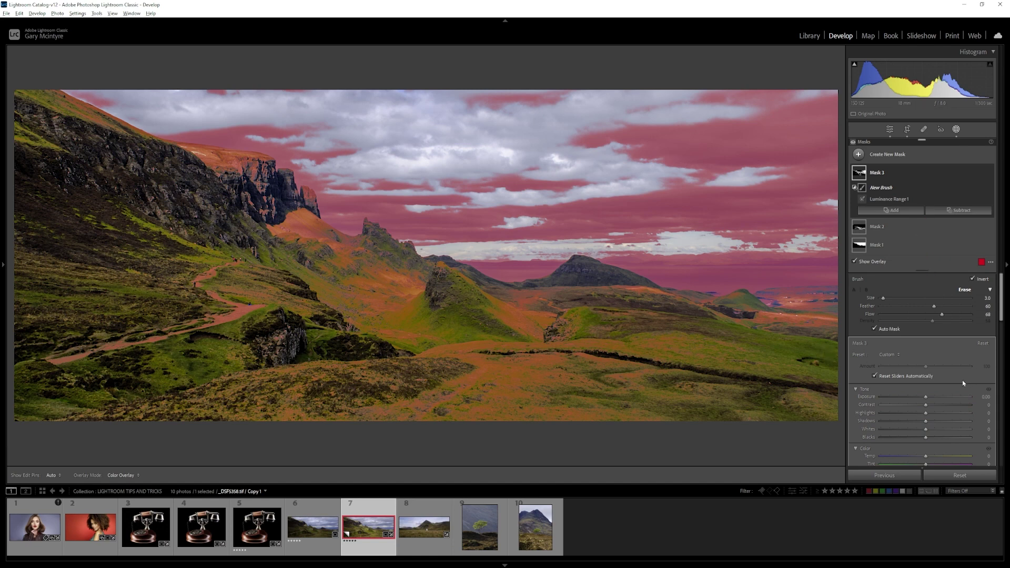
{"action": "scroll", "coordinate": [658, 333], "scroll_direction": "up", "scroll_amount": 3}
- Brush the intersected mask over the slope below the cliffs and the plateau above them
{"action": "key", "text": "h"}
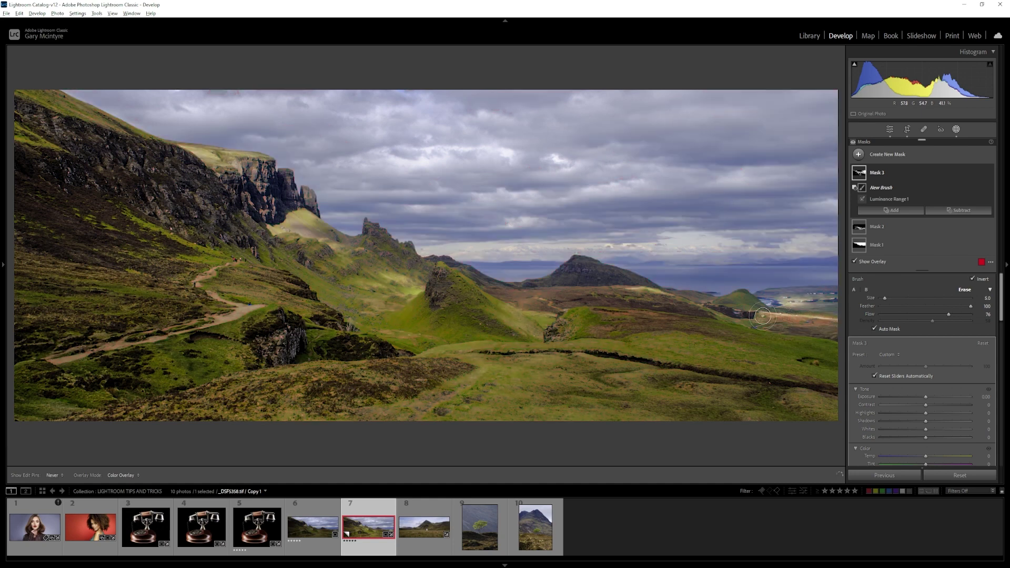
{"action": "key", "text": "h"}
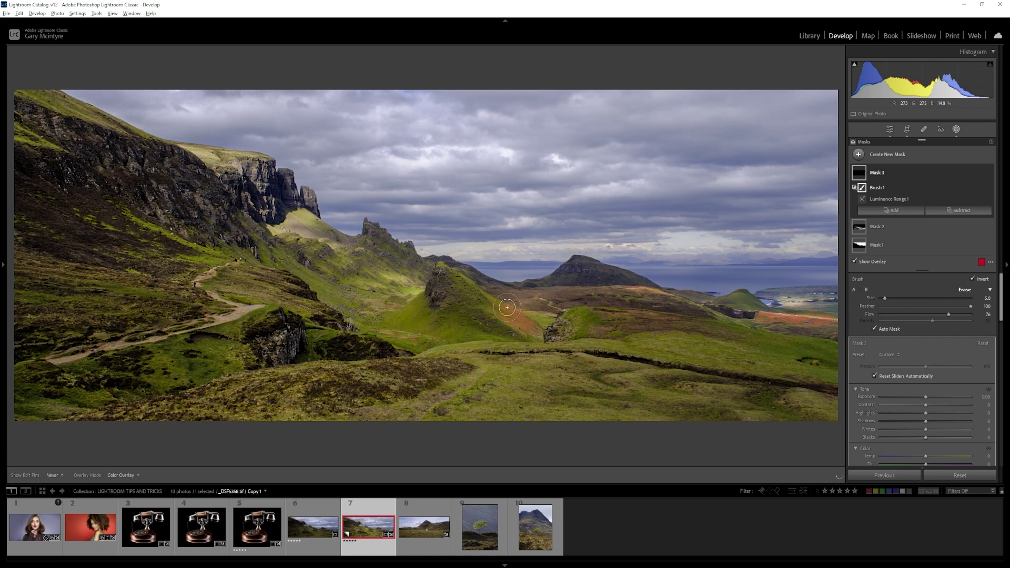
{"action": "key", "text": "h"}
{"action": "key", "text": "h"}
{"action": "key", "text": "h"}
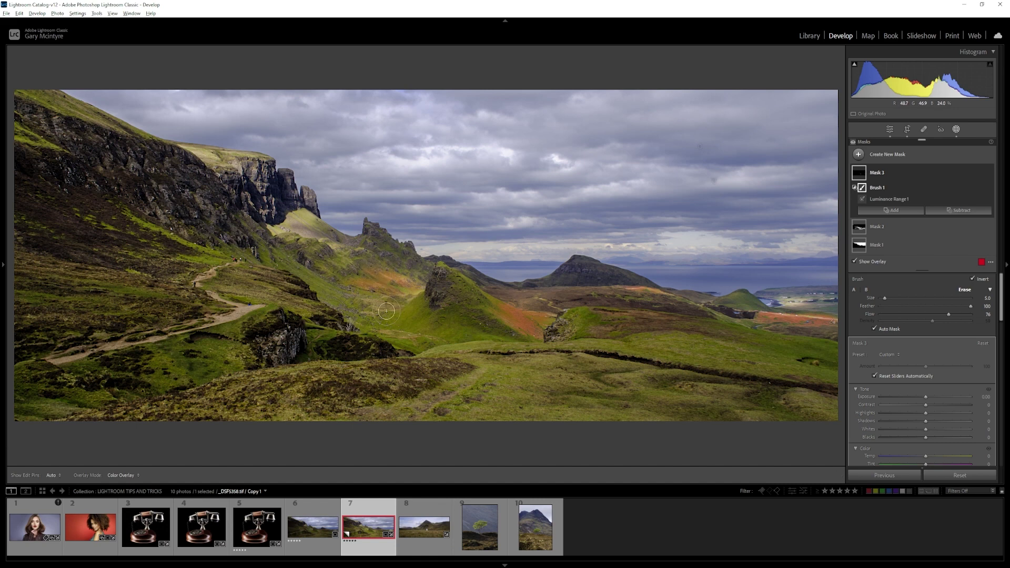
{"action": "key", "text": "h"}
{"action": "mouse_move", "coordinate": [311, 222]}
{"action": "left_mouse_down"}
{"action": "mouse_move", "coordinate": [291, 209]}
{"action": "mouse_move", "coordinate": [323, 233]}
{"action": "mouse_move", "coordinate": [268, 229]}
{"action": "mouse_move", "coordinate": [311, 233]}
{"action": "left_mouse_up"}
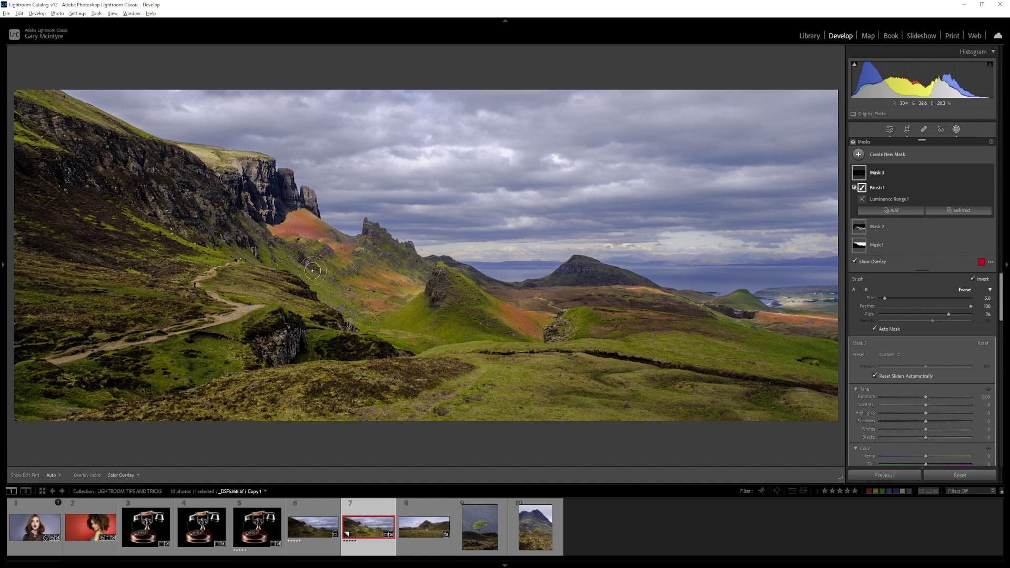
{"action": "left_click_drag", "start_coordinate": [188, 154], "coordinate": [265, 154]}
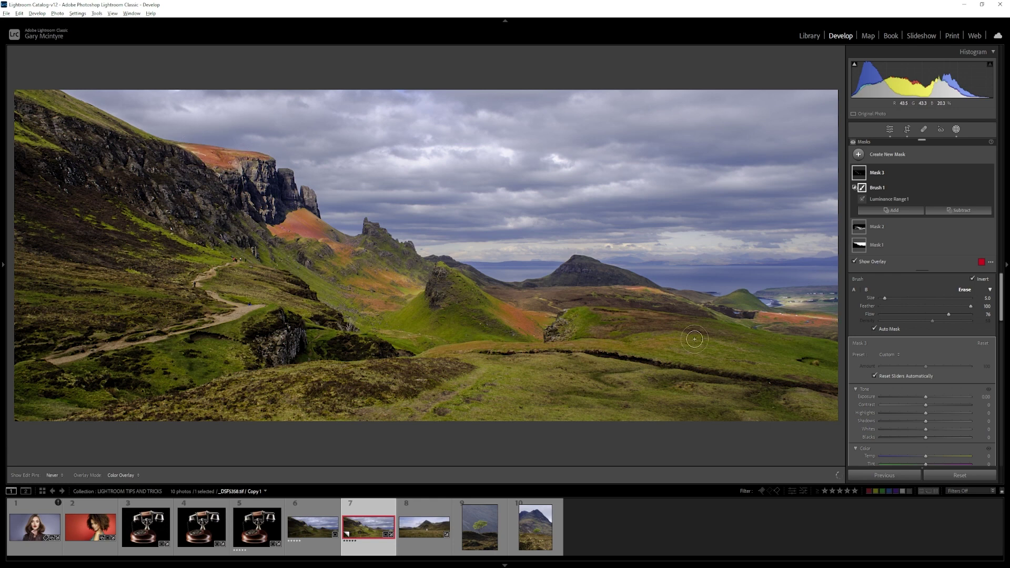
- Hide the red mask overlay and adjust Mask 3's exposure on the painted slopes and plateau
{"action": "key", "text": "h"}
{"action": "key", "text": "o"}
{"action": "mouse_move", "coordinate": [926, 398]}
{"action": "left_mouse_down"}
{"action": "mouse_move", "coordinate": [964, 401]}
{"action": "mouse_move", "coordinate": [932, 401]}
{"action": "left_mouse_up"}
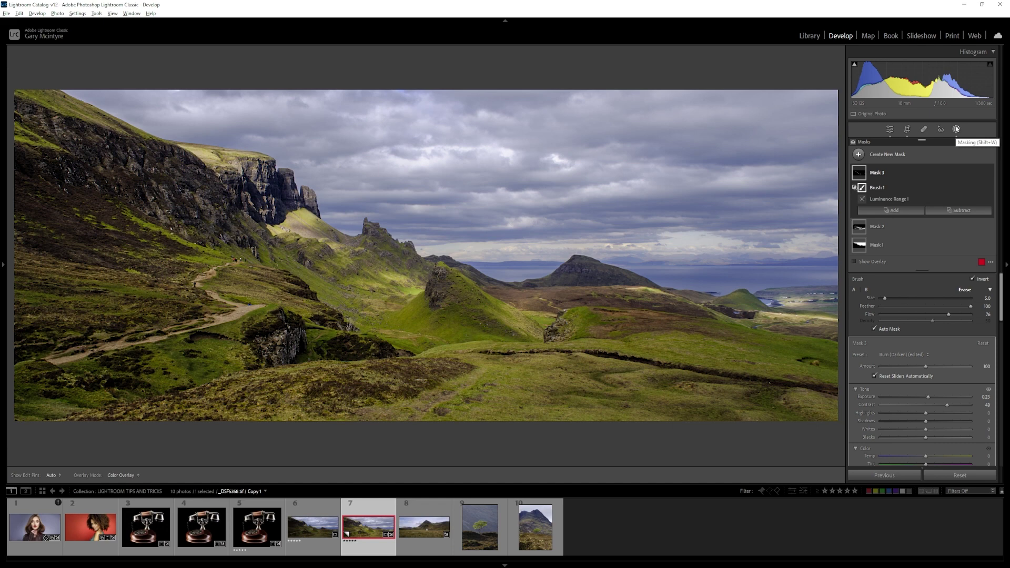
- Draw a radial gradient over the valley, move it lower and widen it, then compare before/after
{"action": "left_click", "coordinate": [859, 154]}
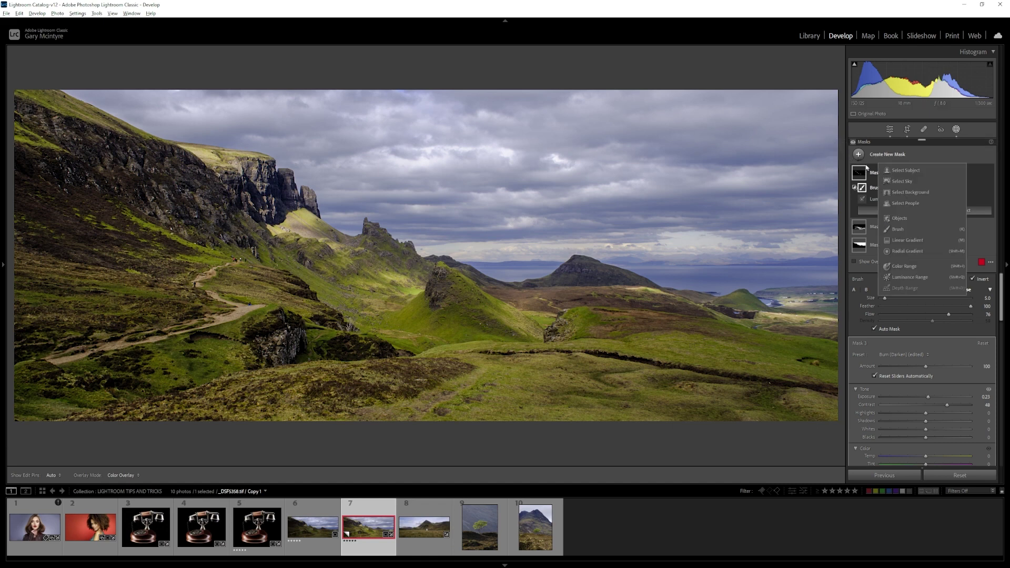
{"action": "left_click", "coordinate": [914, 252]}
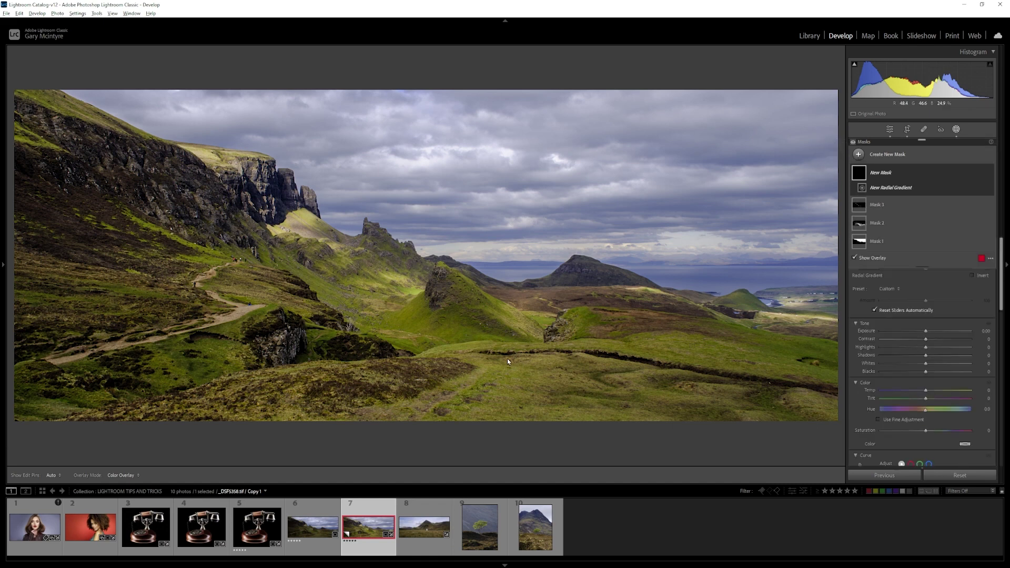
{"action": "left_click_drag", "start_coordinate": [503, 355], "coordinate": [749, 397]}
{"action": "left_click_drag", "start_coordinate": [504, 357], "coordinate": [533, 375]}
{"action": "left_click_drag", "start_coordinate": [778, 375], "coordinate": [807, 375]}
{"action": "key", "text": "o"}
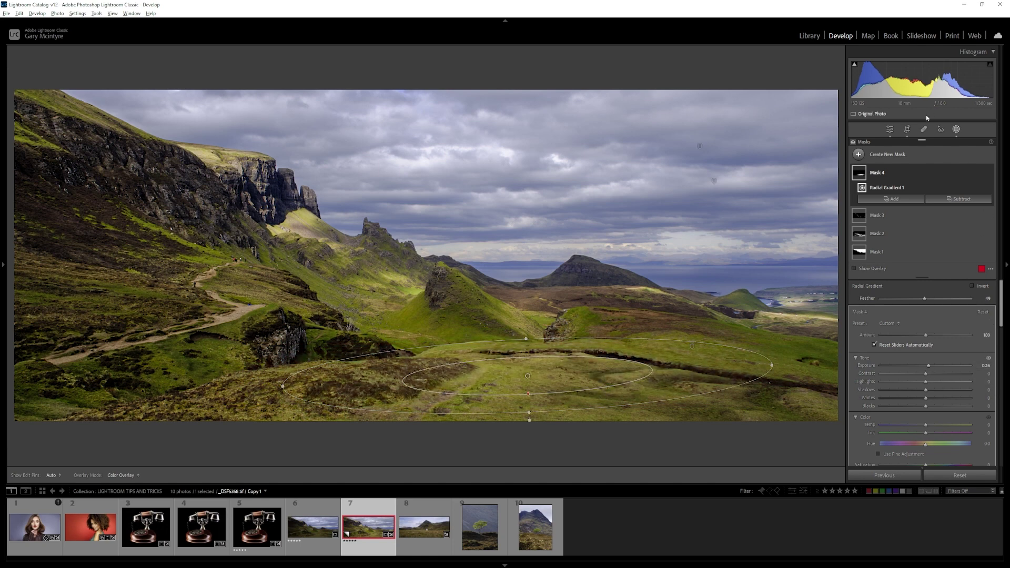
{"action": "left_click", "coordinate": [889, 130]}
{"action": "key", "text": "y"}
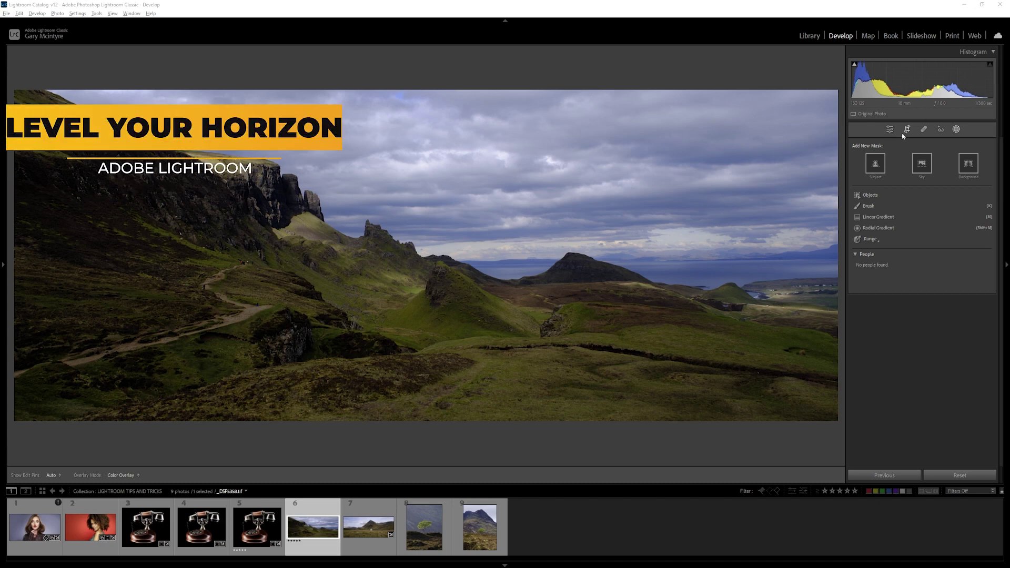
- Straighten the landscape along the sea horizon and commit the crop
{"action": "key", "text": "r"}
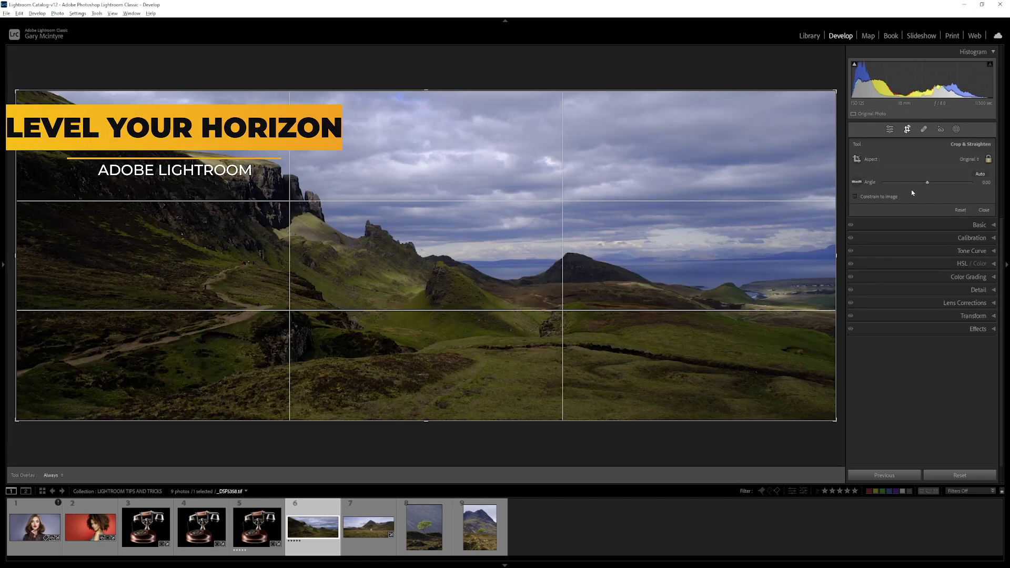
{"action": "left_click", "coordinate": [857, 182]}
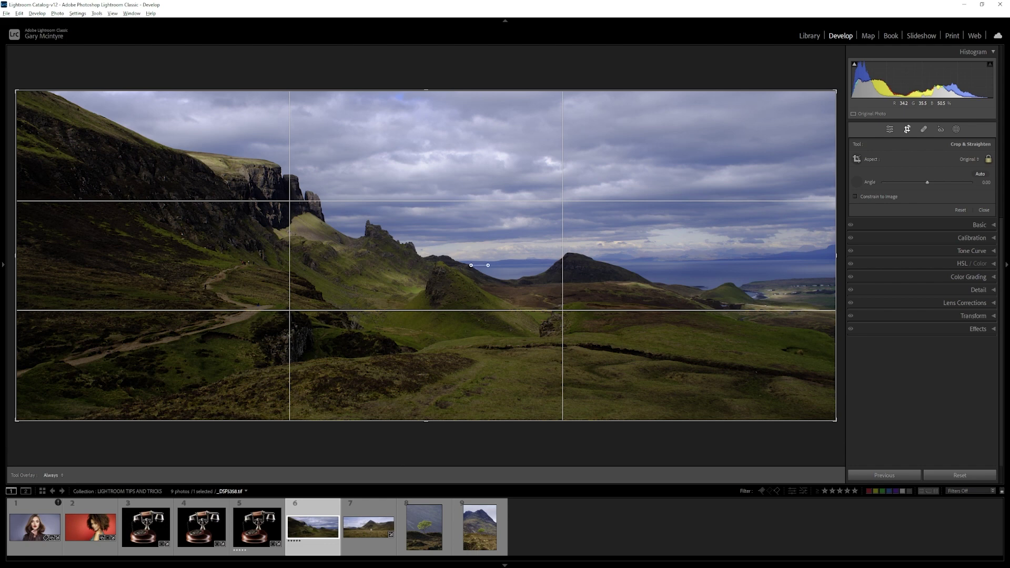
{"action": "mouse_move", "coordinate": [536, 267]}
{"action": "left_mouse_down"}
{"action": "mouse_move", "coordinate": [845, 279]}
{"action": "mouse_move", "coordinate": [845, 259]}
{"action": "left_mouse_up"}
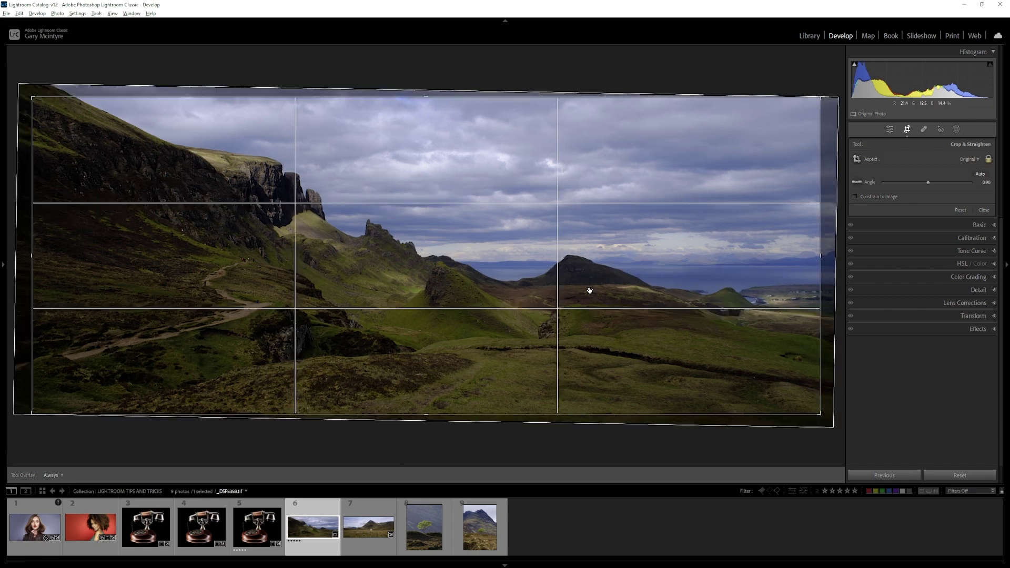
{"action": "key", "text": "Return"}
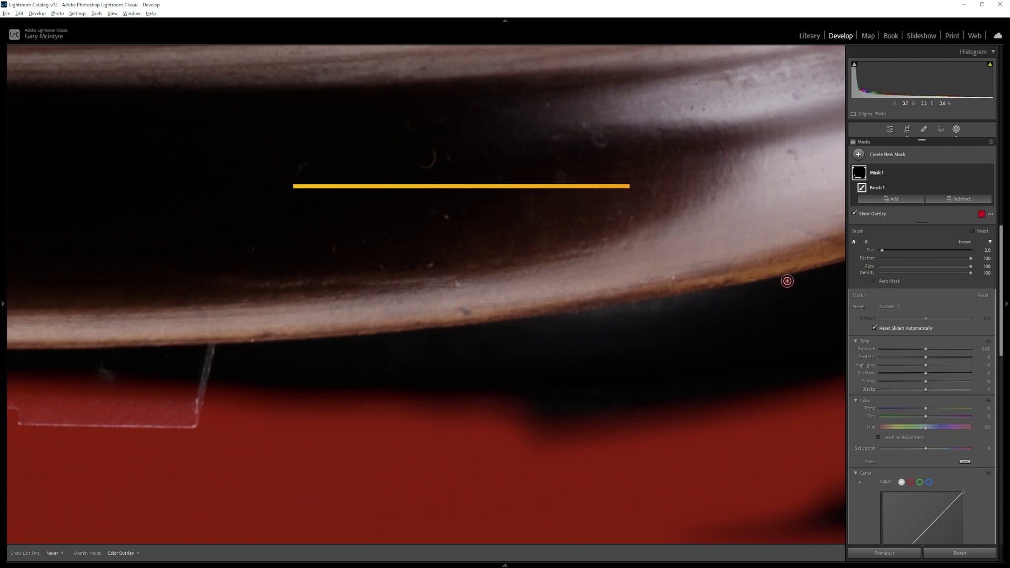
- Paint a straight Mask 1 brush line along the edge beneath the telephone's rim
{"action": "left_click", "coordinate": [787, 282]}
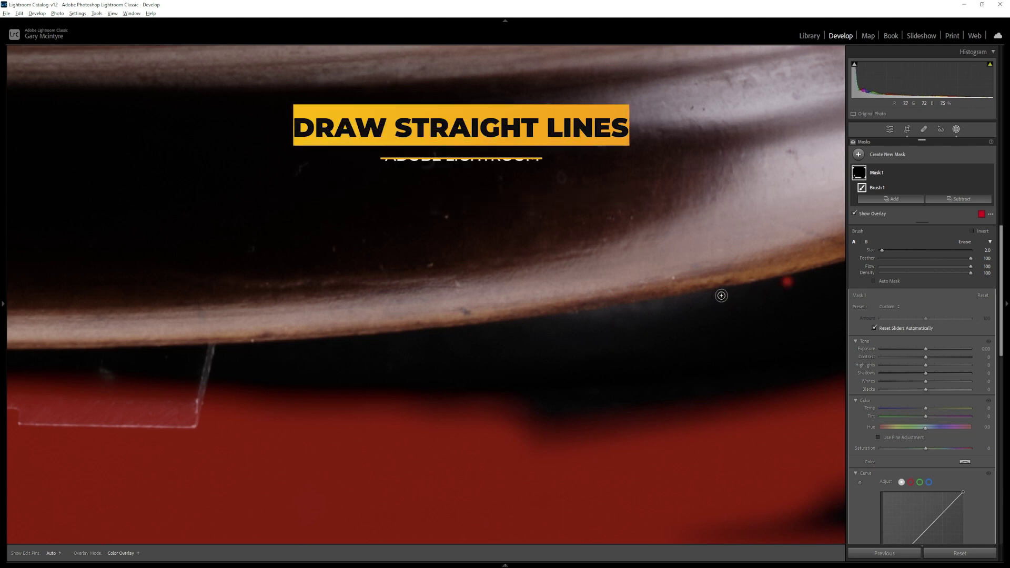
{"action": "left_click", "coordinate": [714, 294], "text": "shift"}
{"action": "key", "text": "h"}
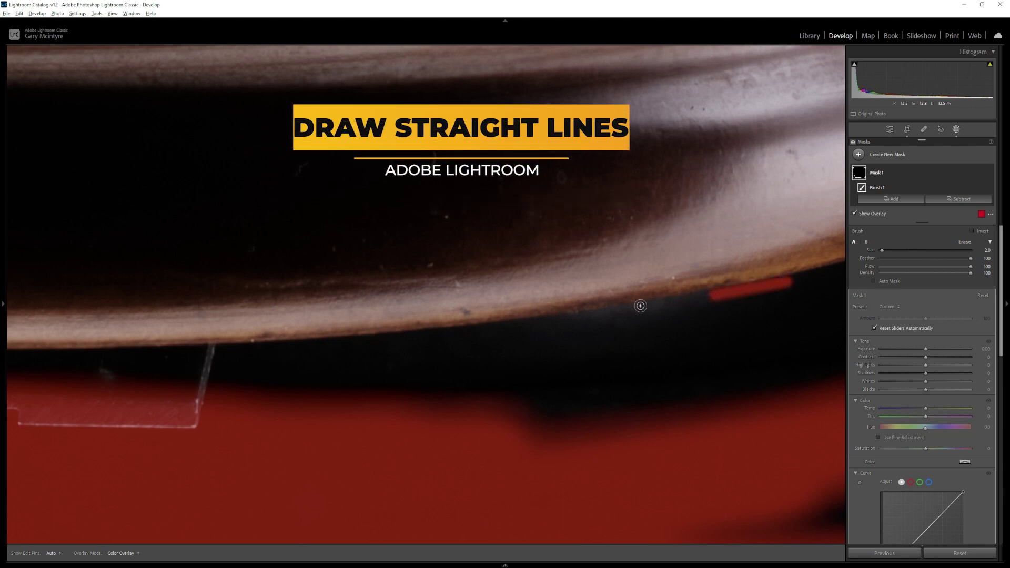
{"action": "left_click", "coordinate": [635, 307], "text": "shift"}
{"action": "left_click", "coordinate": [550, 322], "text": "shift"}
{"action": "left_click", "coordinate": [481, 330], "text": "shift"}
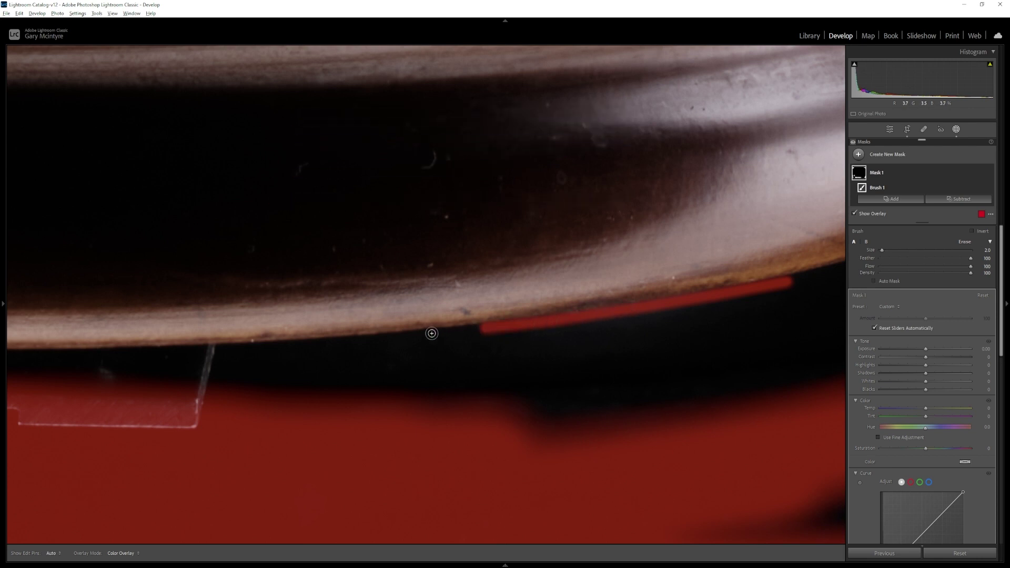
{"action": "left_click", "coordinate": [411, 335], "text": "shift"}
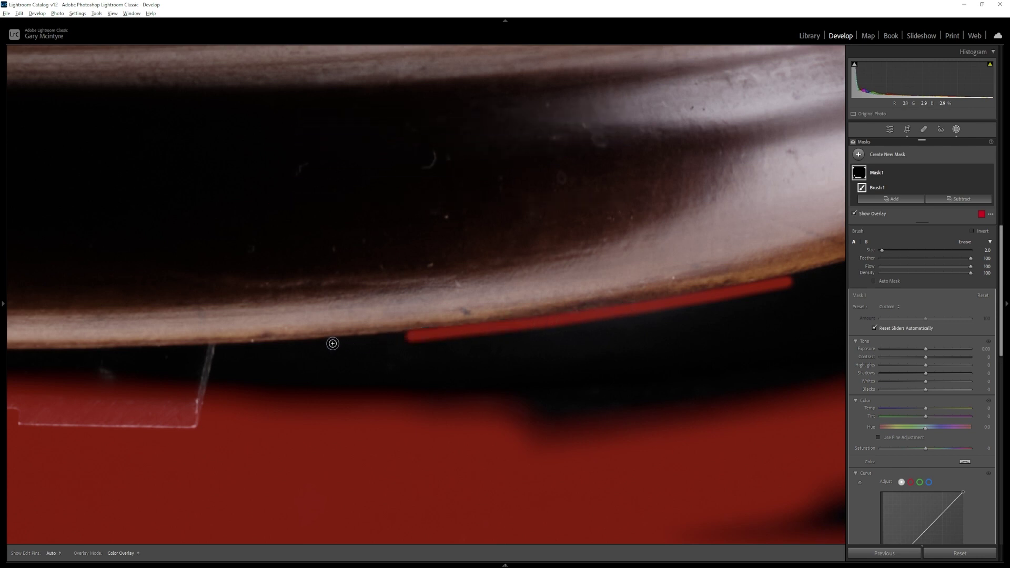
{"action": "left_click", "coordinate": [333, 343], "text": "shift"}
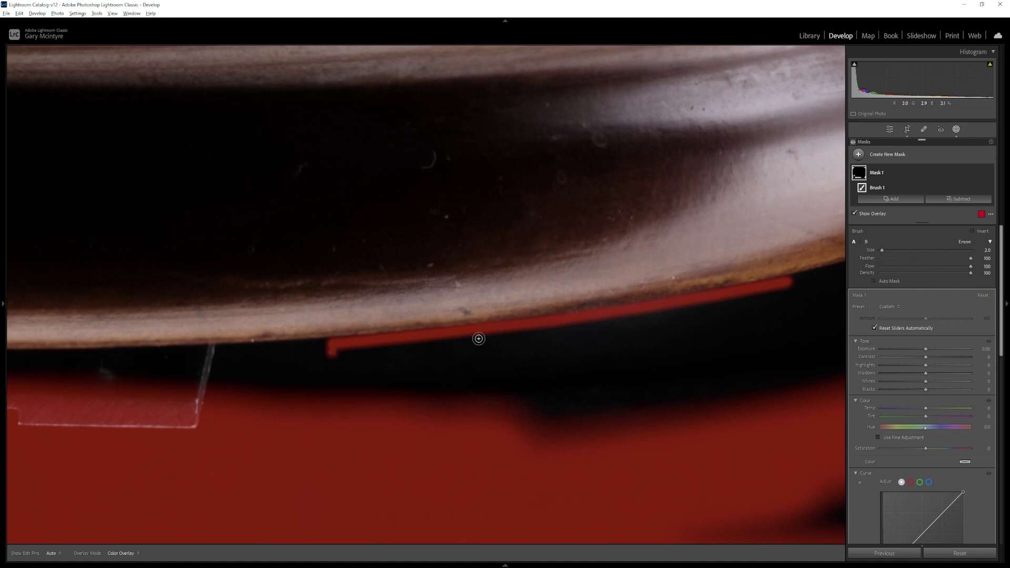
{"action": "key", "text": "h"}
- Brush wider strokes under the rim and up both legs of the plastic tab
{"action": "mouse_move", "coordinate": [726, 297]}
{"action": "left_mouse_down"}
{"action": "mouse_move", "coordinate": [567, 329]}
{"action": "mouse_move", "coordinate": [613, 322]}
{"action": "left_mouse_up"}
{"action": "mouse_move", "coordinate": [450, 337]}
{"action": "left_mouse_down"}
{"action": "mouse_move", "coordinate": [360, 354]}
{"action": "mouse_move", "coordinate": [681, 320]}
{"action": "mouse_move", "coordinate": [766, 295]}
{"action": "mouse_move", "coordinate": [512, 347]}
{"action": "left_mouse_up"}
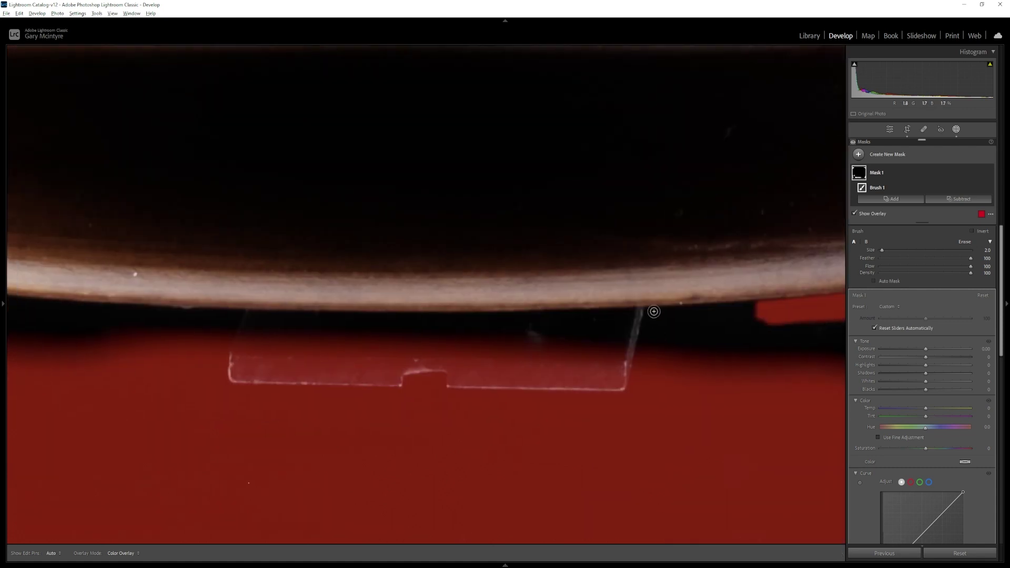
{"action": "left_click_drag", "start_coordinate": [646, 307], "coordinate": [624, 384]}
{"action": "mouse_move", "coordinate": [237, 351]}
{"action": "left_mouse_down"}
{"action": "mouse_move", "coordinate": [240, 314]}
{"action": "mouse_move", "coordinate": [435, 314]}
{"action": "mouse_move", "coordinate": [289, 361]}
{"action": "left_mouse_up"}
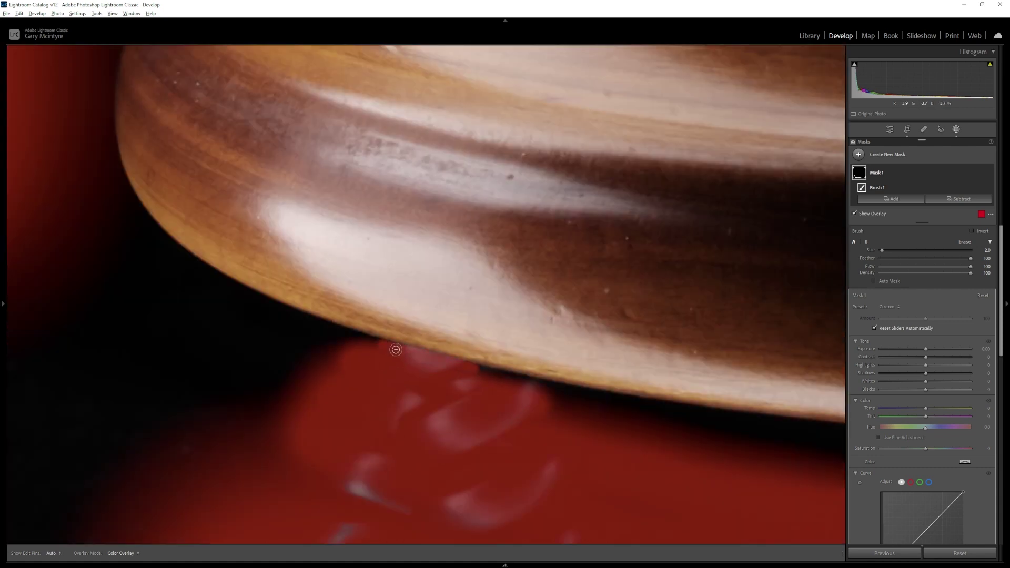
{"action": "left_click_drag", "start_coordinate": [396, 350], "coordinate": [518, 447]}
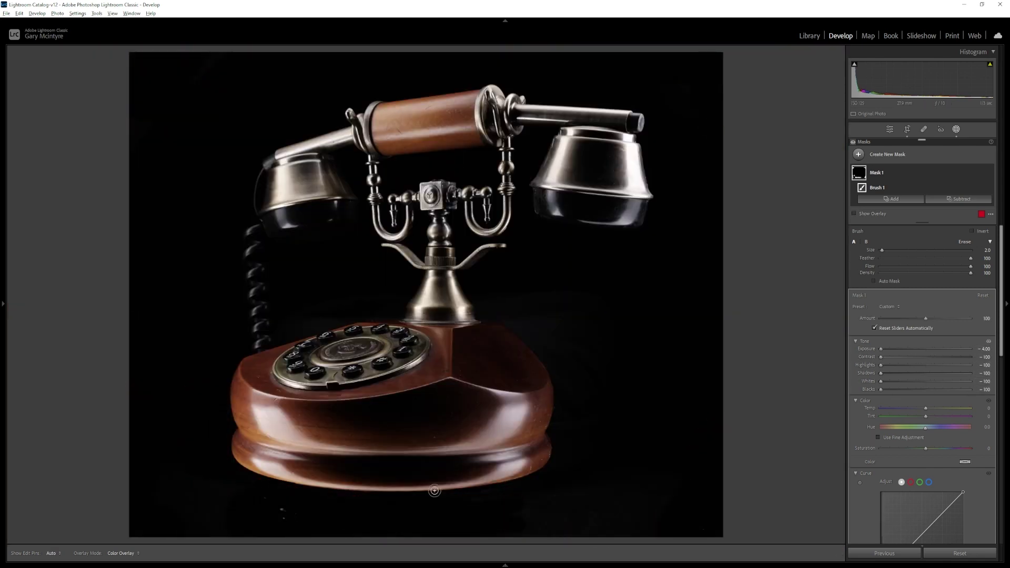
{"action": "scroll", "coordinate": [549, 300], "scroll_direction": "up", "scroll_amount": 5}
- Turn on the shadow clipping warning and paint the remaining background to pure black, then return to Basic
{"action": "left_click", "coordinate": [855, 64]}
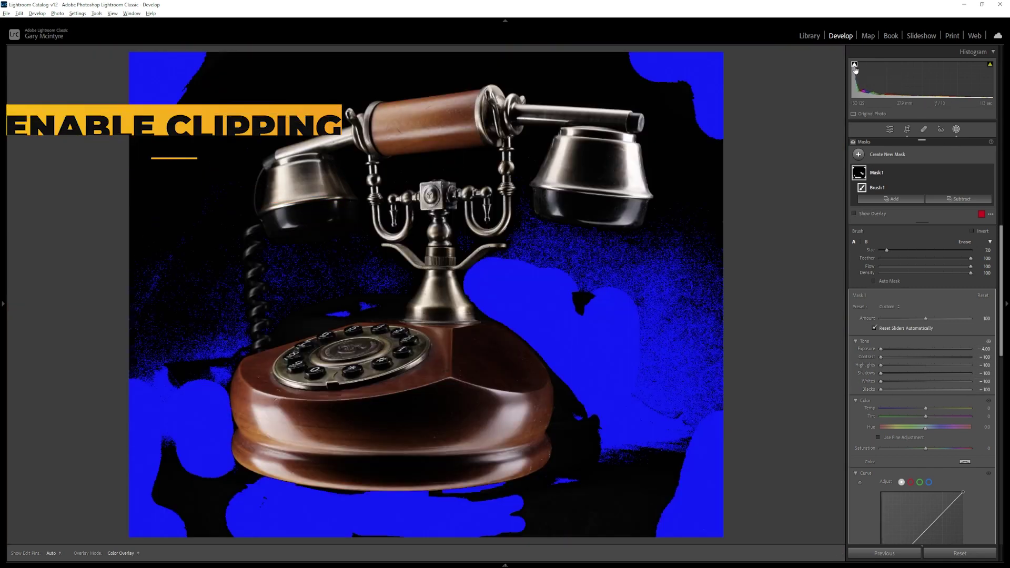
{"action": "mouse_move", "coordinate": [595, 511]}
{"action": "left_mouse_down"}
{"action": "mouse_move", "coordinate": [553, 510]}
{"action": "mouse_move", "coordinate": [618, 366]}
{"action": "mouse_move", "coordinate": [667, 473]}
{"action": "mouse_move", "coordinate": [615, 525]}
{"action": "mouse_move", "coordinate": [282, 540]}
{"action": "mouse_move", "coordinate": [153, 435]}
{"action": "mouse_move", "coordinate": [254, 523]}
{"action": "mouse_move", "coordinate": [160, 318]}
{"action": "mouse_move", "coordinate": [162, 353]}
{"action": "mouse_move", "coordinate": [151, 36]}
{"action": "mouse_move", "coordinate": [207, 45]}
{"action": "mouse_move", "coordinate": [166, 142]}
{"action": "mouse_move", "coordinate": [191, 122]}
{"action": "mouse_move", "coordinate": [189, 250]}
{"action": "mouse_move", "coordinate": [492, 40]}
{"action": "mouse_move", "coordinate": [602, 308]}
{"action": "mouse_move", "coordinate": [505, 514]}
{"action": "mouse_move", "coordinate": [401, 529]}
{"action": "mouse_move", "coordinate": [361, 282]}
{"action": "mouse_move", "coordinate": [336, 266]}
{"action": "mouse_move", "coordinate": [589, 56]}
{"action": "mouse_move", "coordinate": [156, 362]}
{"action": "left_mouse_up"}
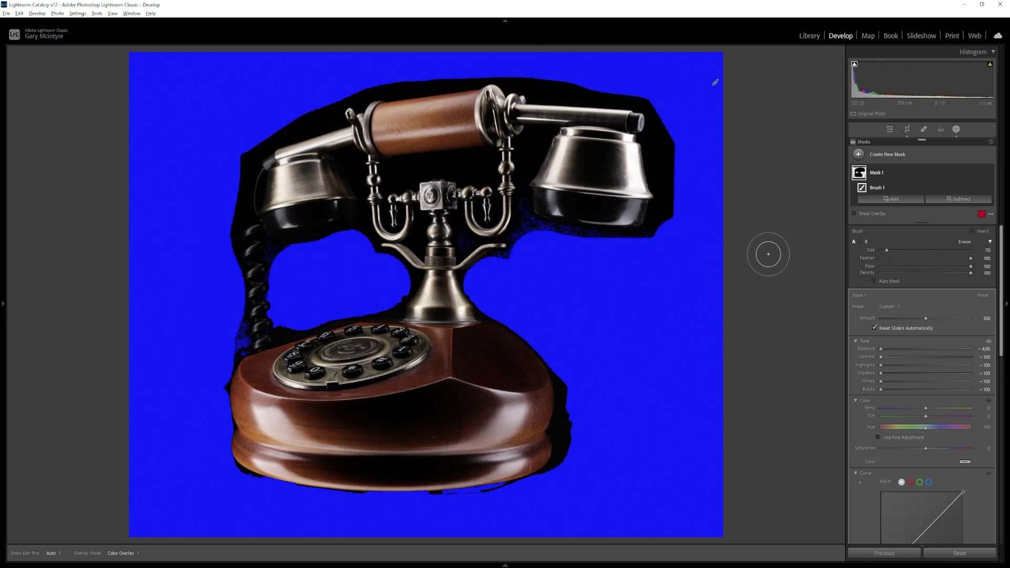
{"action": "key", "text": "shift+w"}
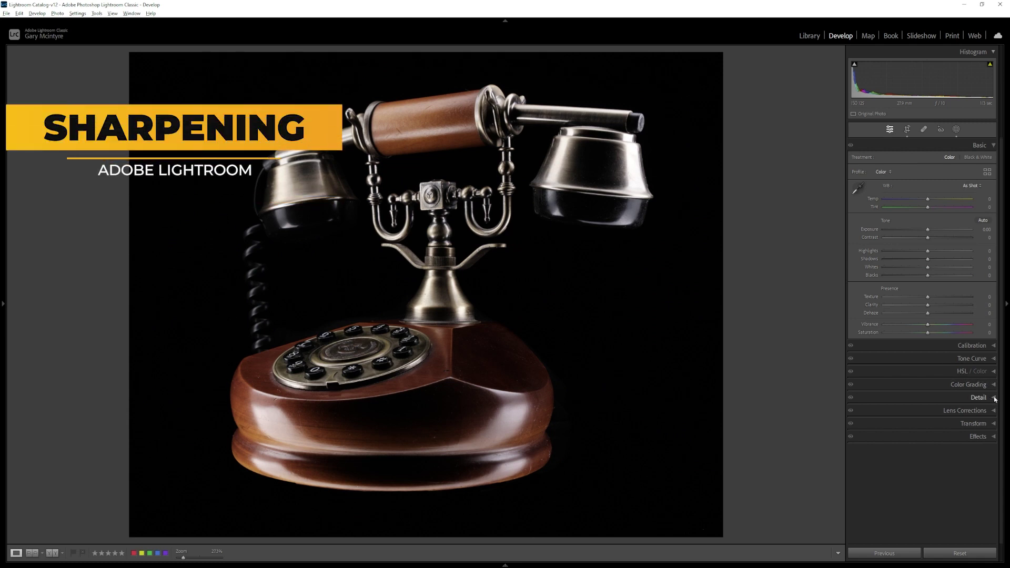
- Set Sharpening Amount to 39 and Masking to 55, previewing the edge mask
{"action": "left_click", "coordinate": [993, 400]}
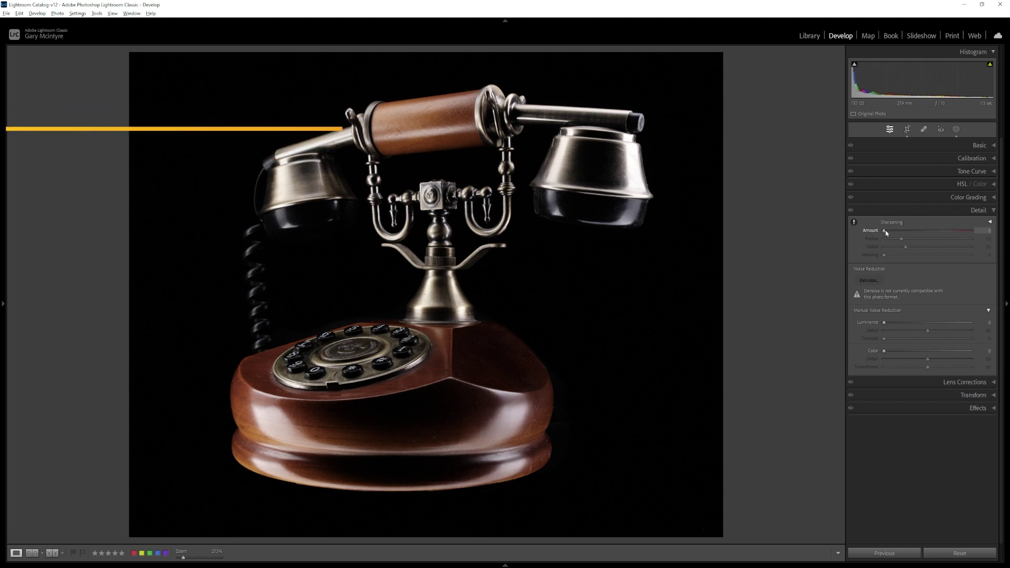
{"action": "left_click_drag", "start_coordinate": [885, 231], "coordinate": [898, 232]}
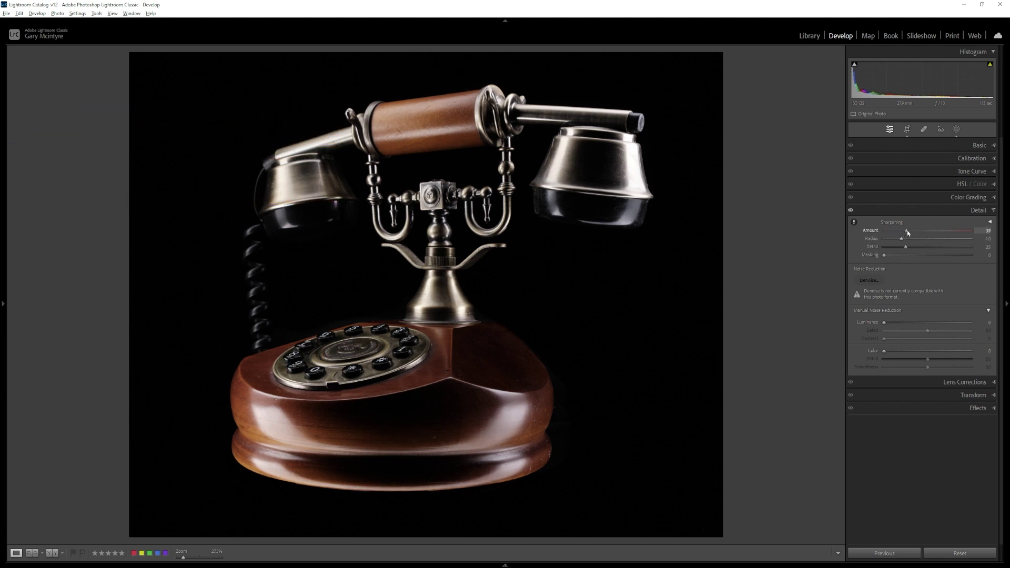
{"action": "key", "text": "alt"}
{"action": "left_click_drag", "start_coordinate": [884, 256], "coordinate": [930, 260]}
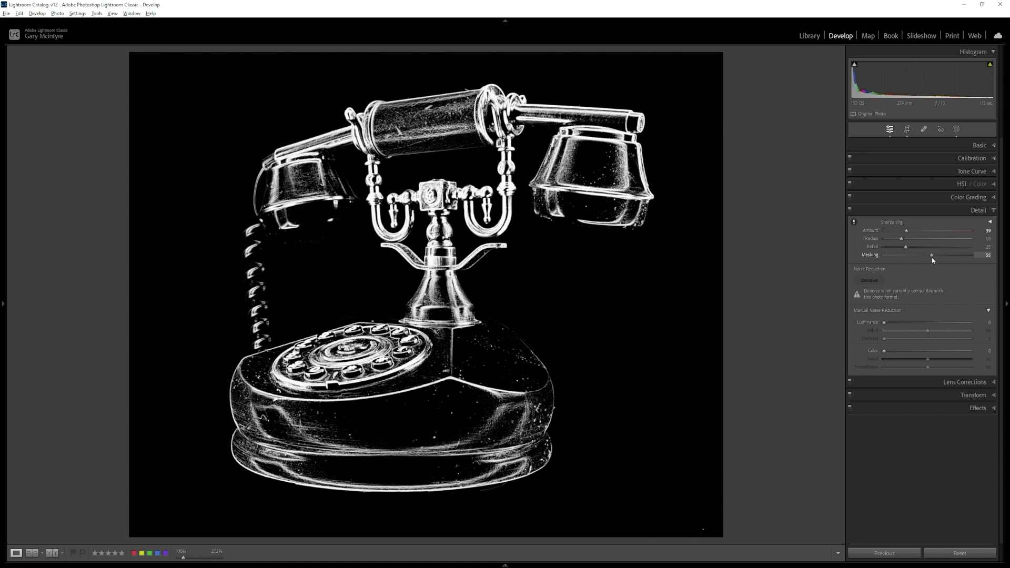
{"action": "left_click_drag", "start_coordinate": [932, 260], "coordinate": [932, 260]}
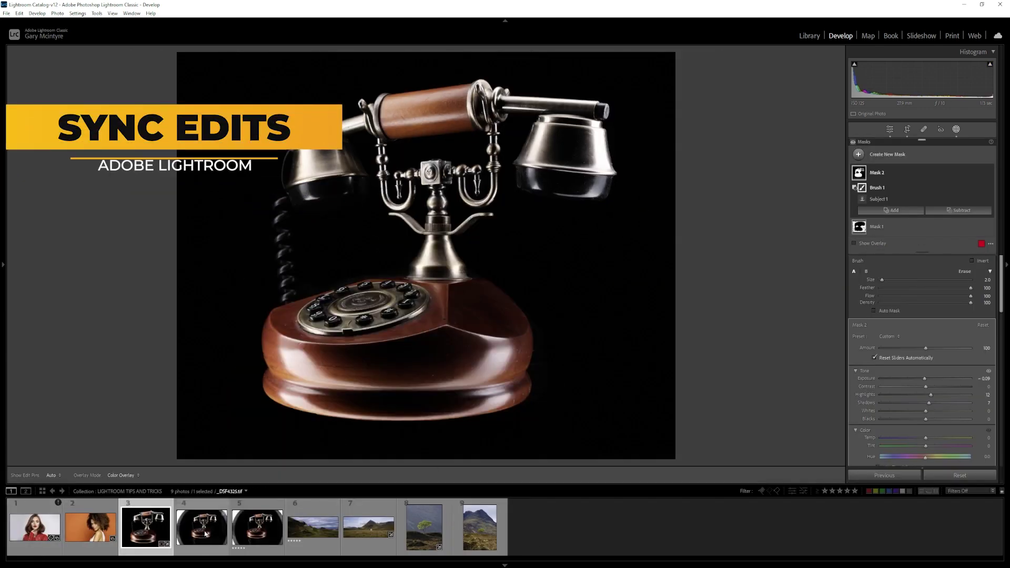
- Select the other two telephone photos and synchronize the first photo's edits and masks to them
{"action": "left_click", "coordinate": [206, 534], "text": "ctrl"}
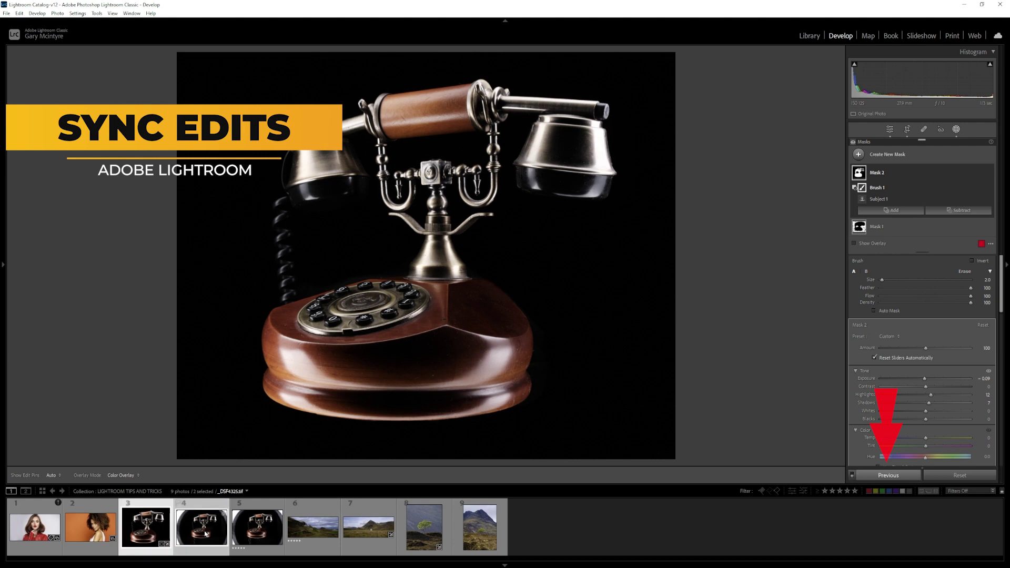
{"action": "left_click", "coordinate": [258, 529], "text": "ctrl"}
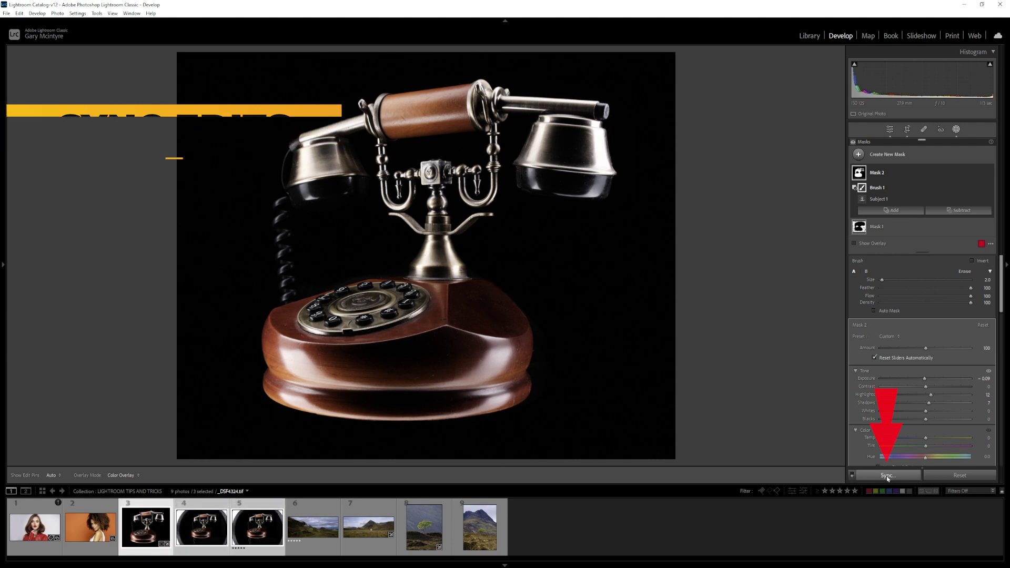
{"action": "left_click", "coordinate": [888, 475]}
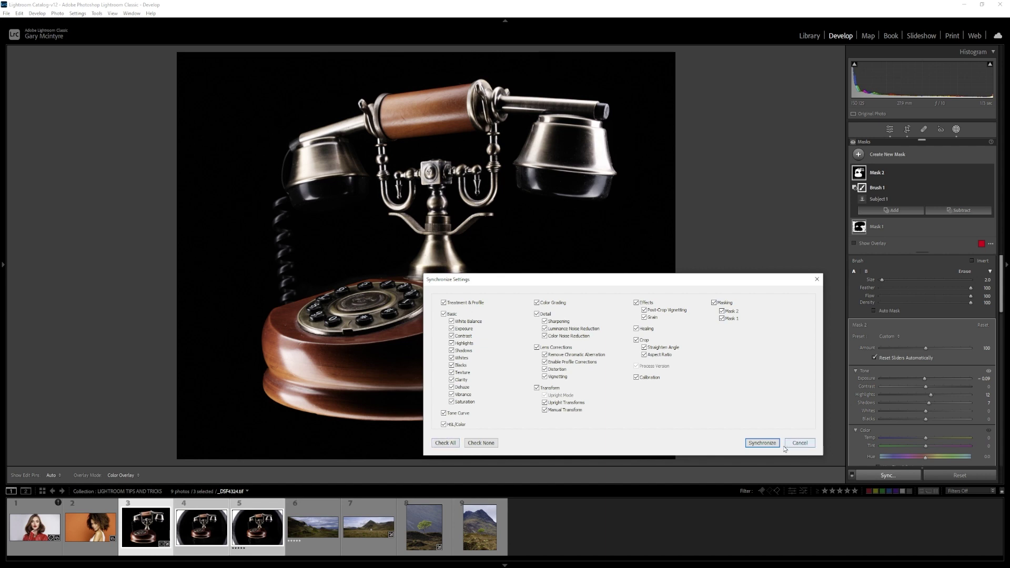
{"action": "left_click", "coordinate": [763, 444]}
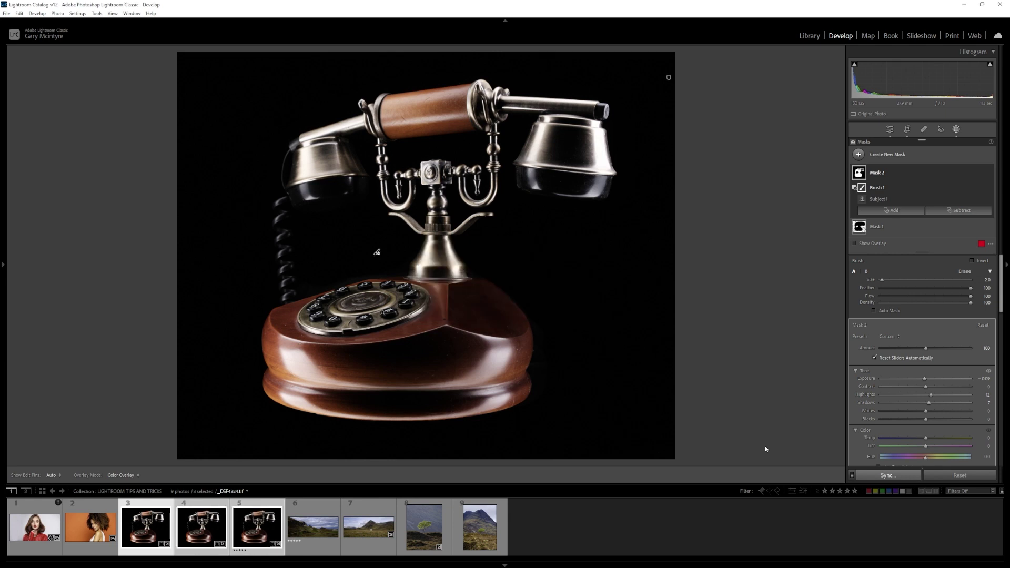
- Open the second telephone photo and toggle the Before/After comparison
{"action": "left_click", "coordinate": [211, 540]}
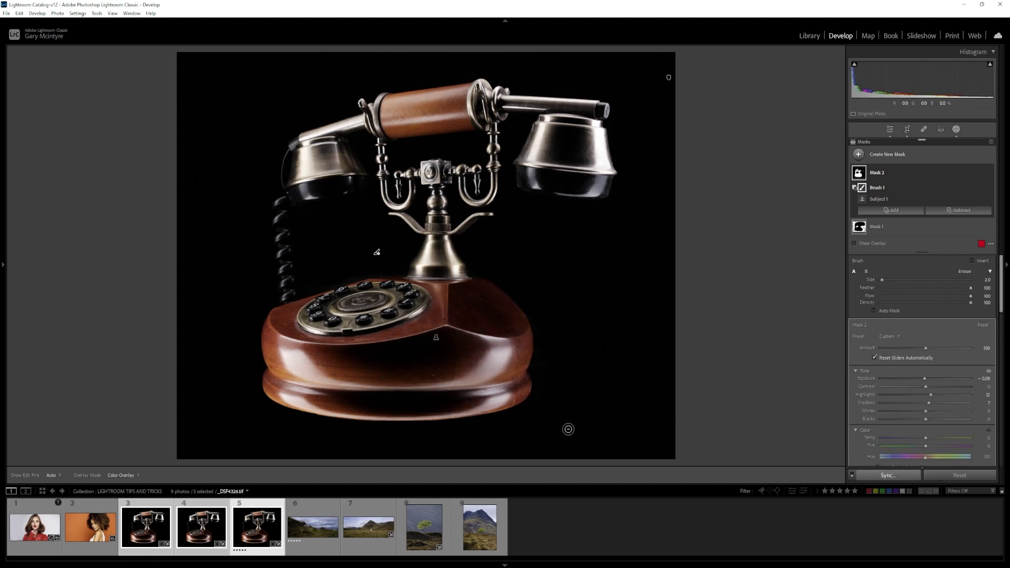
{"action": "key", "text": "y"}
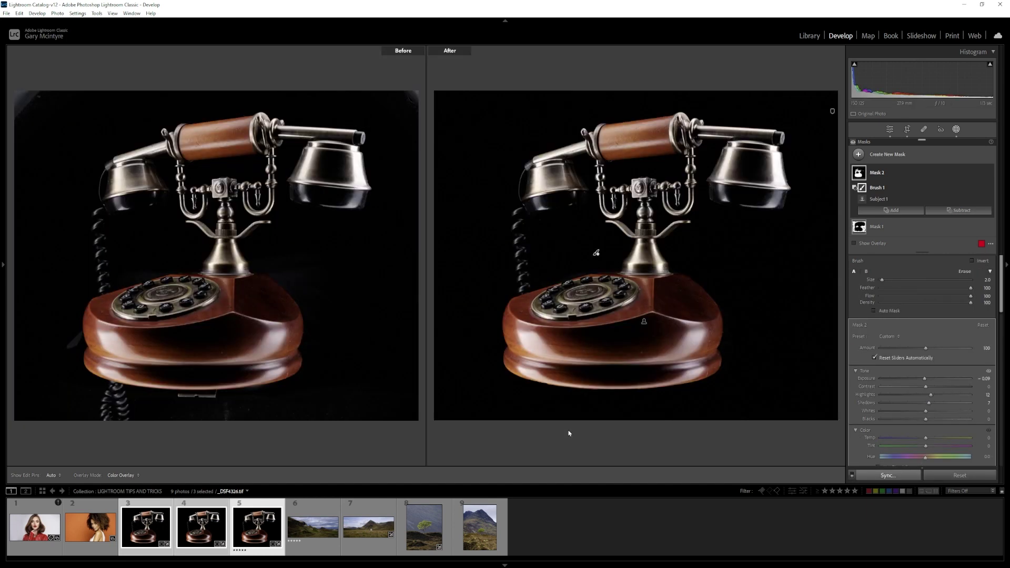
{"action": "key", "text": "y"}
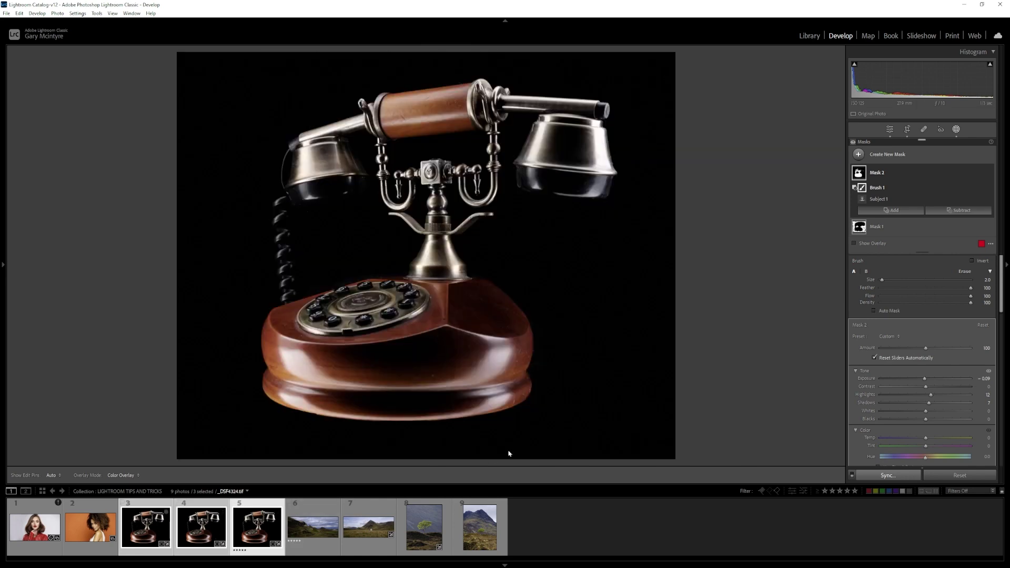
{"action": "key", "text": "y"}
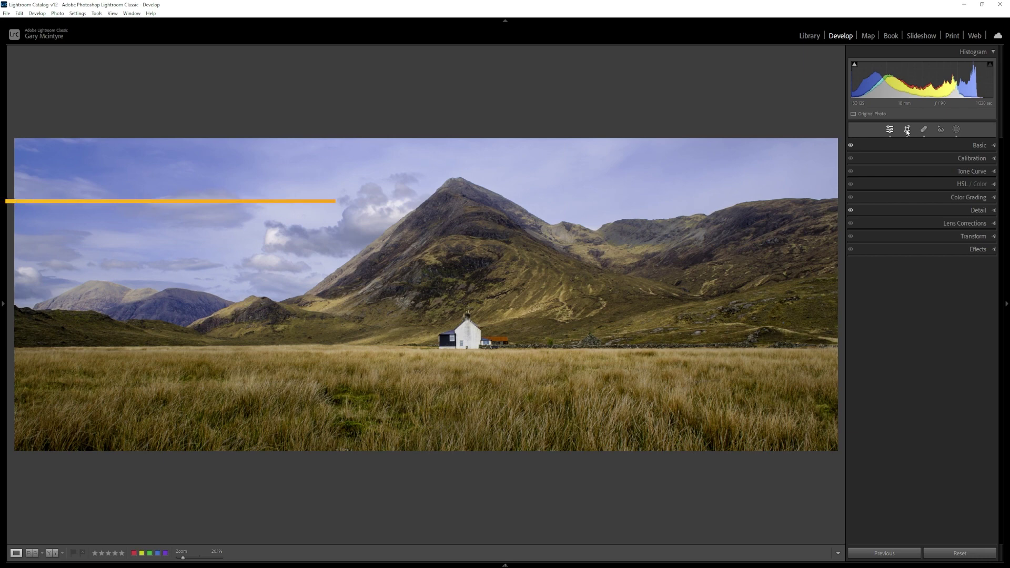
- Open Crop & Straighten on the mountain landscape and cycle through the crop guide overlays
{"action": "left_click", "coordinate": [907, 130]}
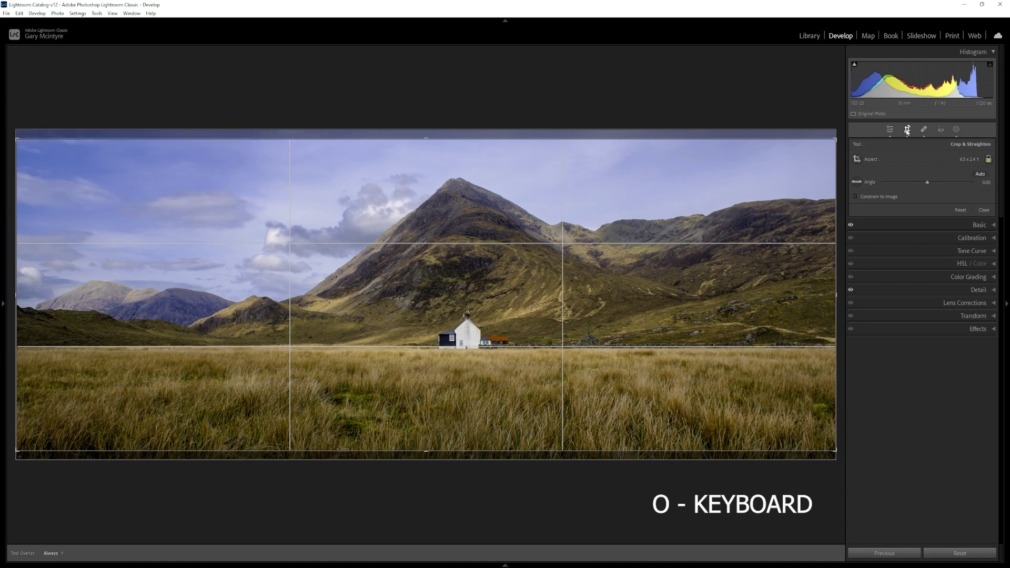
{"action": "key", "text": "o"}
{"action": "key", "text": "o"}
{"action": "key", "text": "o"}
{"action": "key", "text": "o"}
{"action": "key", "text": "o"}
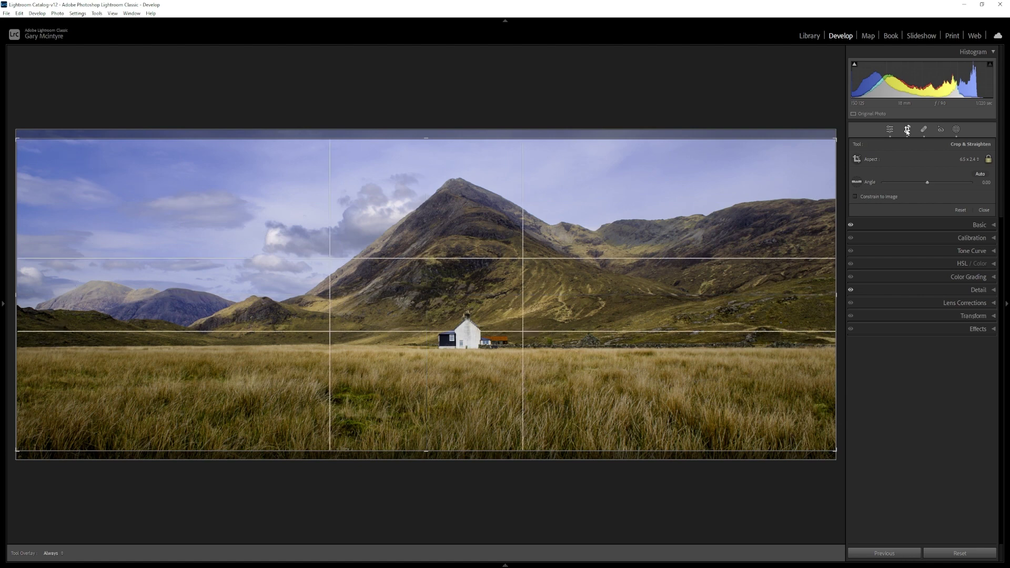
{"action": "key", "text": "o"}
{"action": "key", "text": "o"}
{"action": "key", "text": "o"}
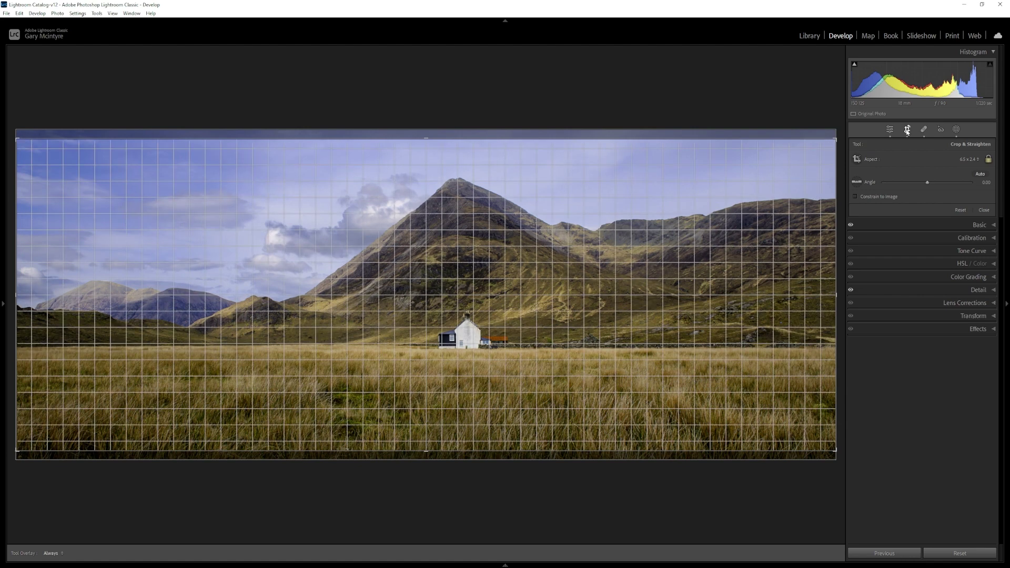
{"action": "key", "text": "o"}
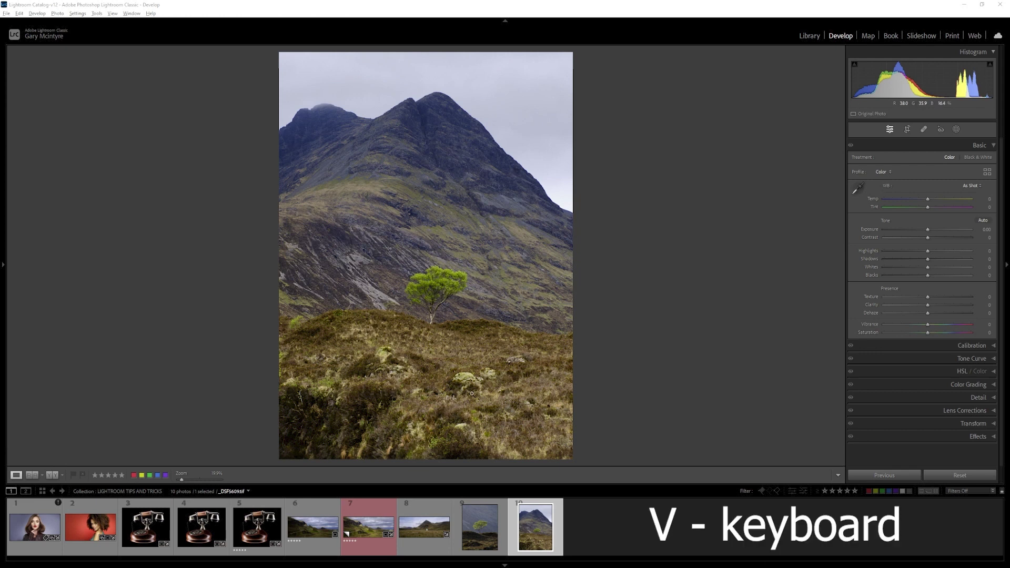
- In black & white, auto-set Highlights, Shadows, Whites, Contrast, Exposure and Blacks on the lone-tree photo
{"action": "key", "text": "v"}
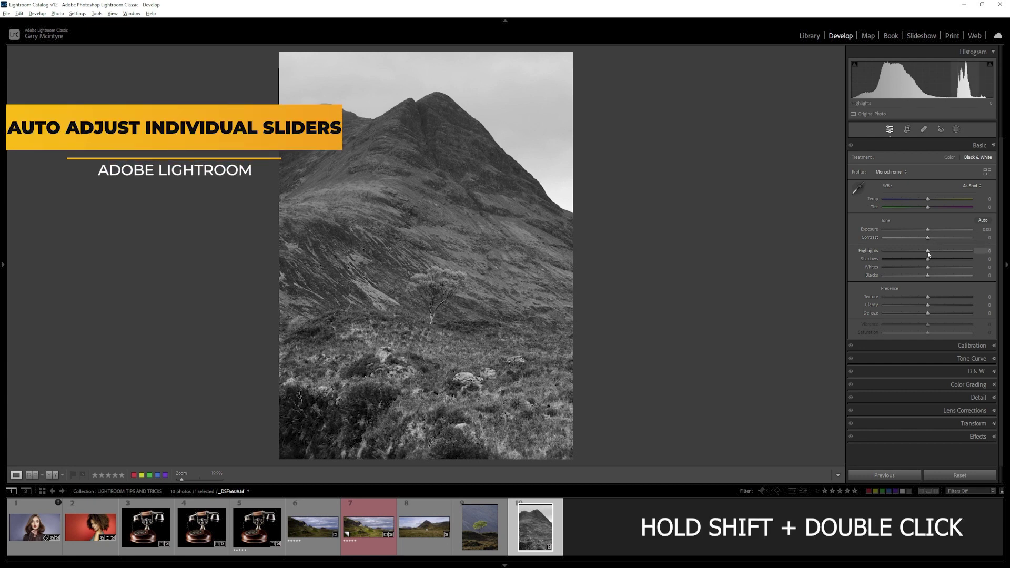
{"action": "double_click", "coordinate": [928, 252], "text": "shift"}
{"action": "double_click", "coordinate": [928, 260], "text": "shift"}
{"action": "double_click", "coordinate": [928, 268], "text": "shift"}
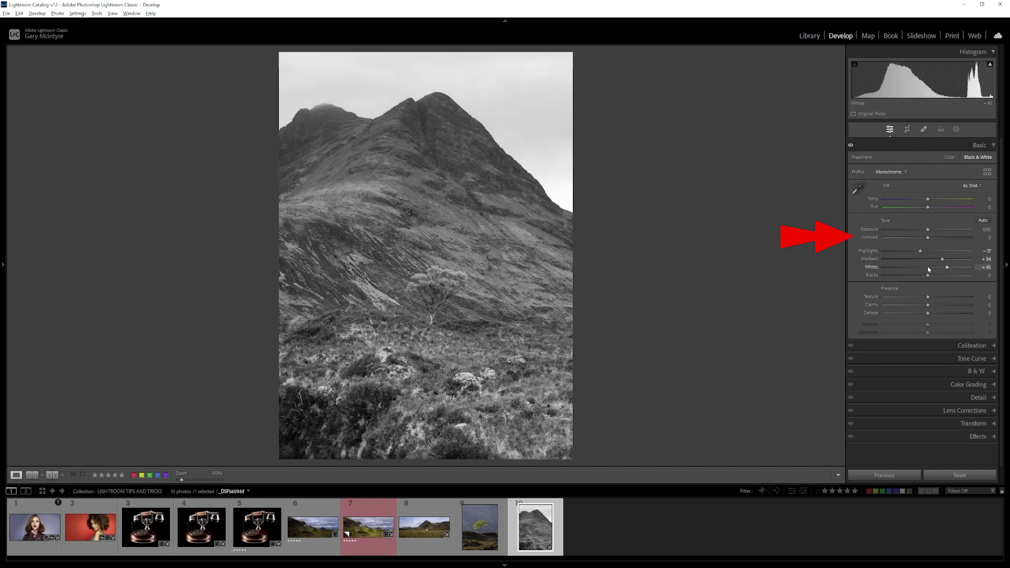
{"action": "double_click", "coordinate": [929, 238], "text": "shift"}
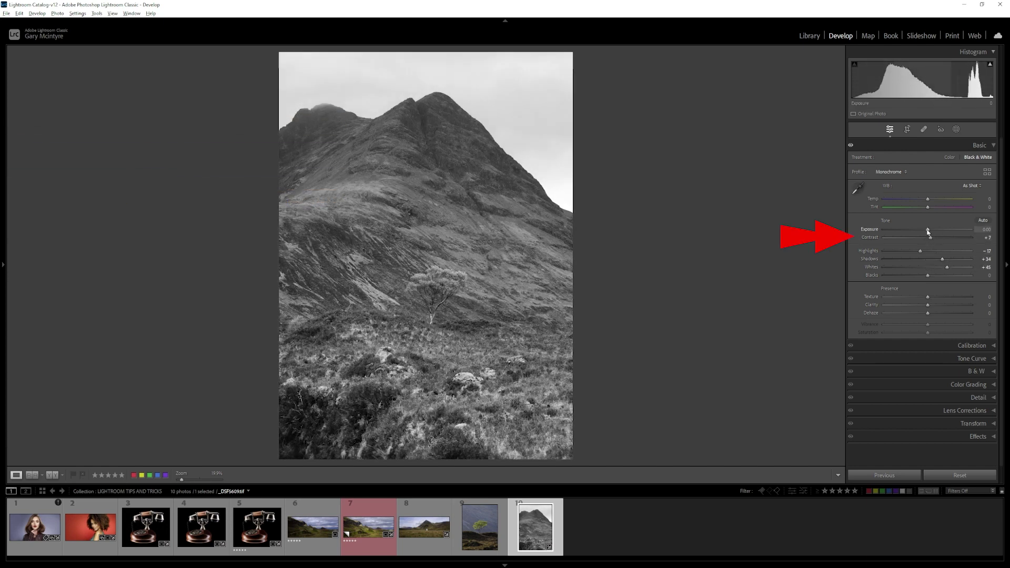
{"action": "double_click", "coordinate": [927, 230], "text": "shift"}
{"action": "double_click", "coordinate": [928, 276], "text": "shift"}
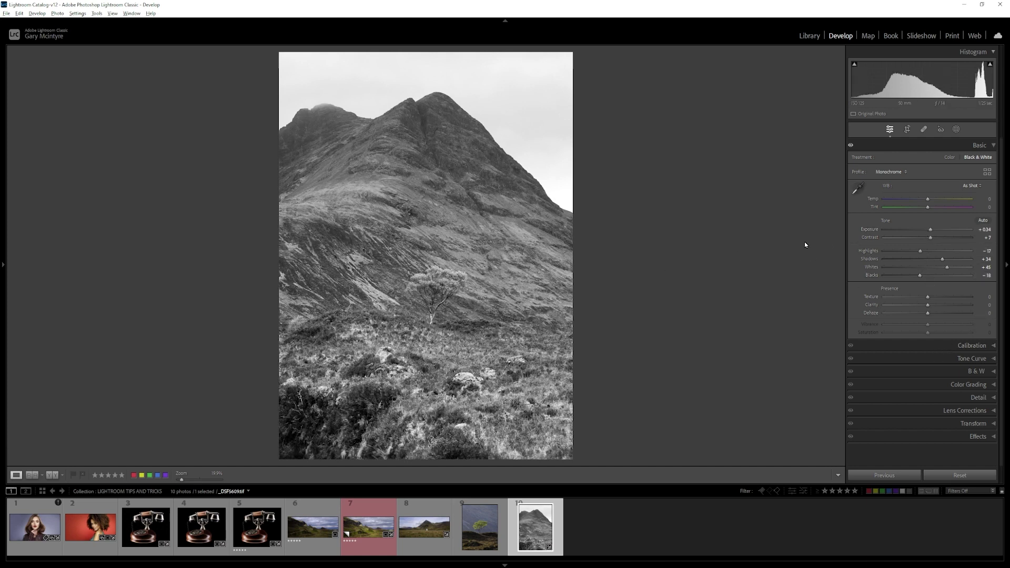
- Return to colour, show Before/After, and lower Whites and Highlights to darken the sky
{"action": "key", "text": "v"}
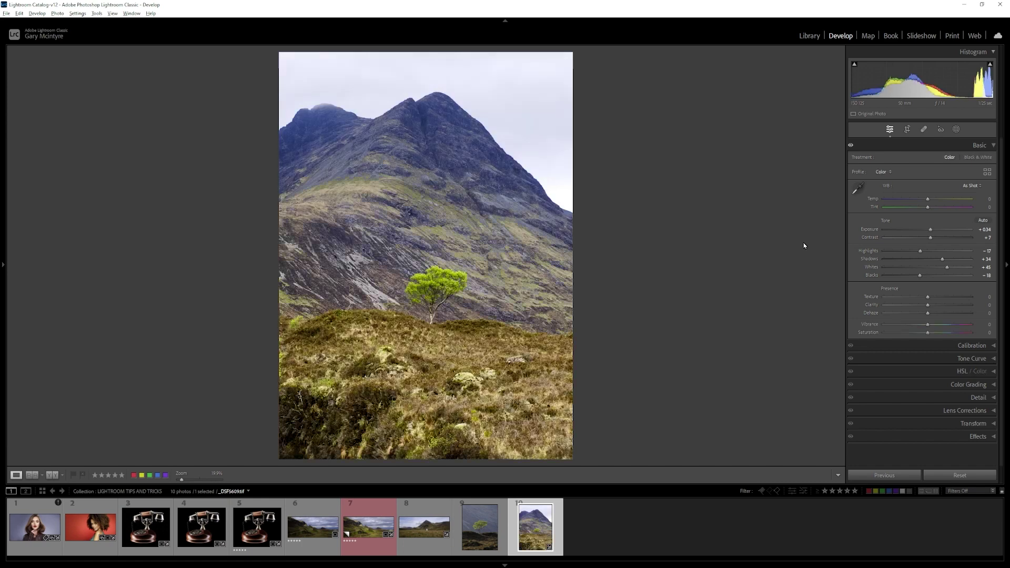
{"action": "key", "text": "y"}
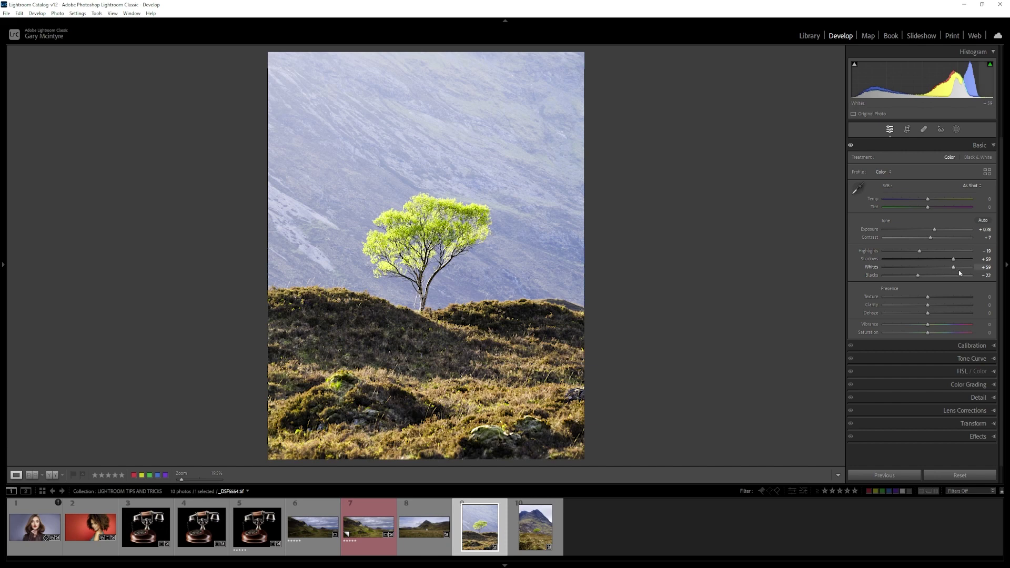
{"action": "left_click_drag", "start_coordinate": [953, 267], "coordinate": [921, 275]}
{"action": "left_click", "coordinate": [955, 129]}
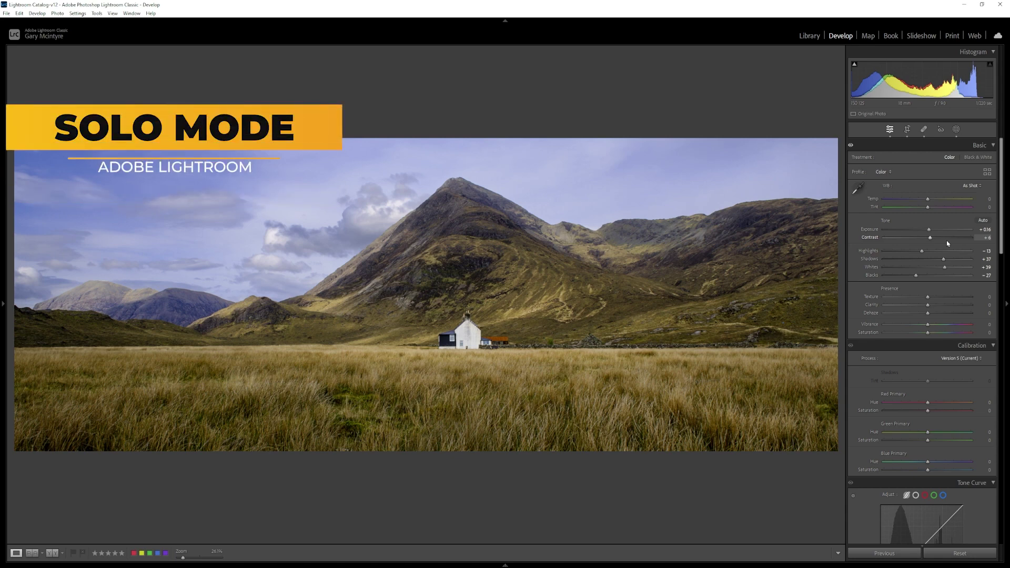
- Put the right-side adjustment panels in Solo Mode, collapse Transform and expand Basic, then Calibration
{"action": "scroll", "coordinate": [947, 243], "scroll_direction": "down", "scroll_amount": 10}
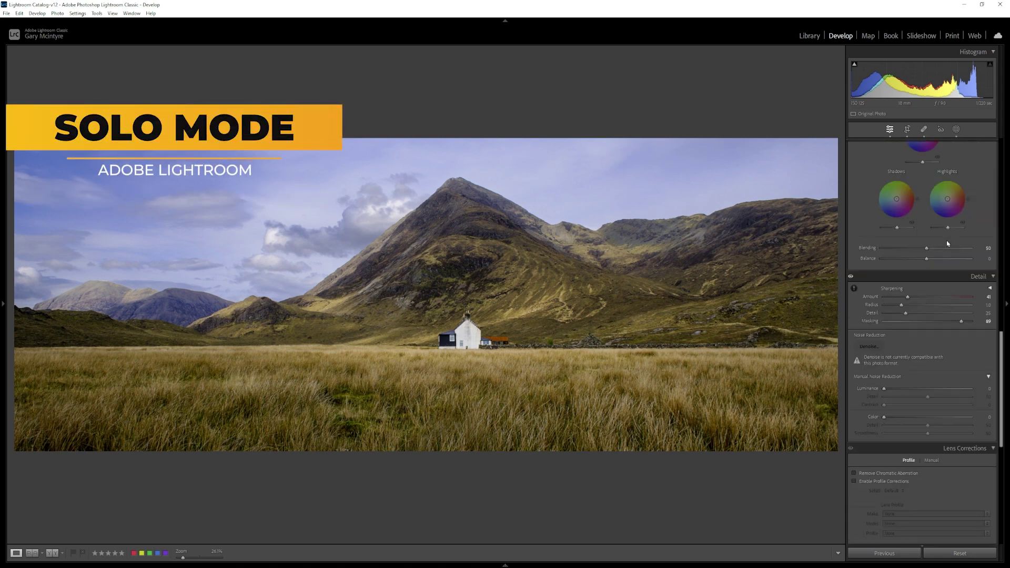
{"action": "scroll", "coordinate": [947, 243], "scroll_direction": "down", "scroll_amount": 5}
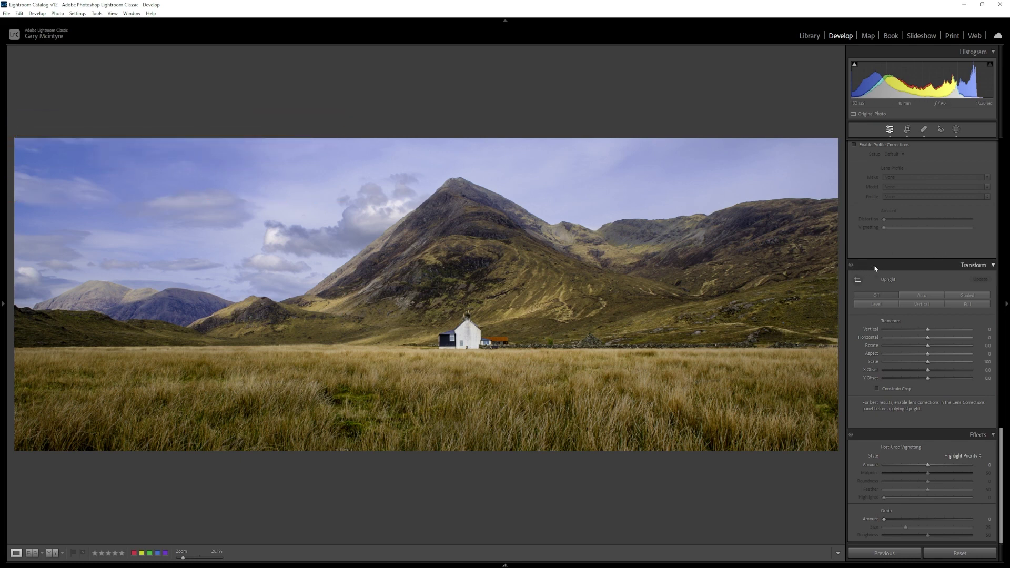
{"action": "right_click", "coordinate": [904, 266]}
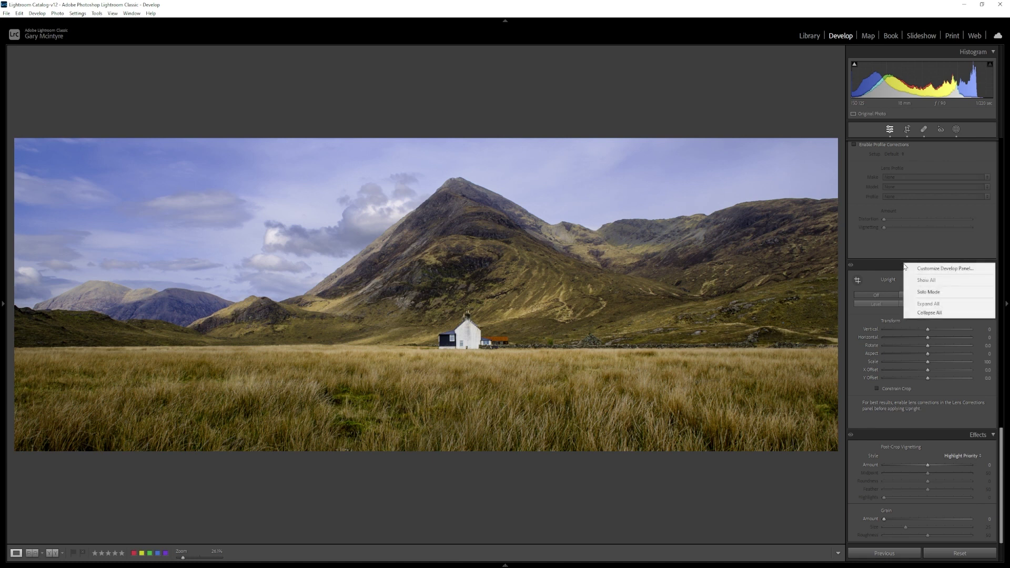
{"action": "left_click", "coordinate": [928, 292]}
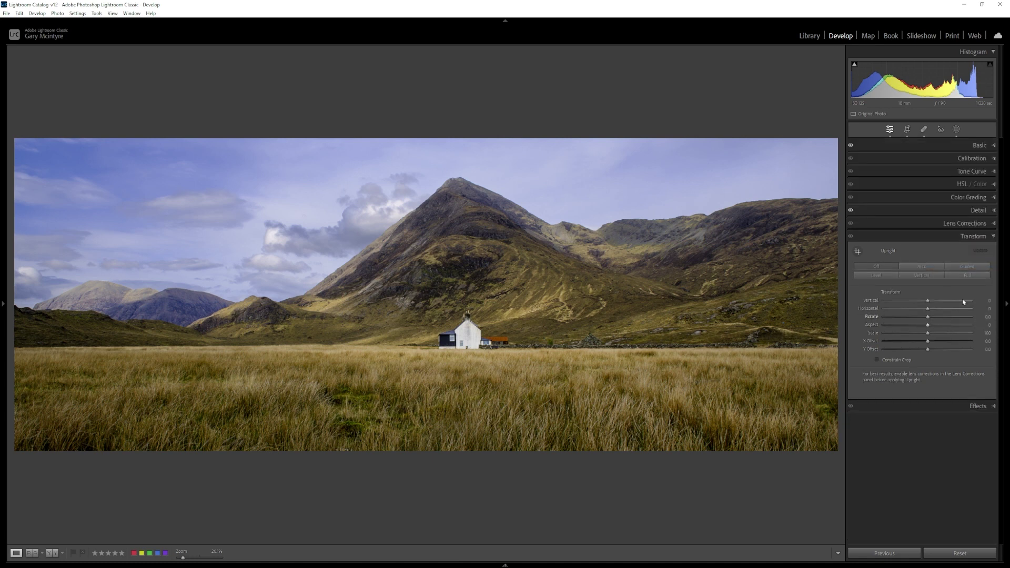
{"action": "left_click", "coordinate": [973, 237]}
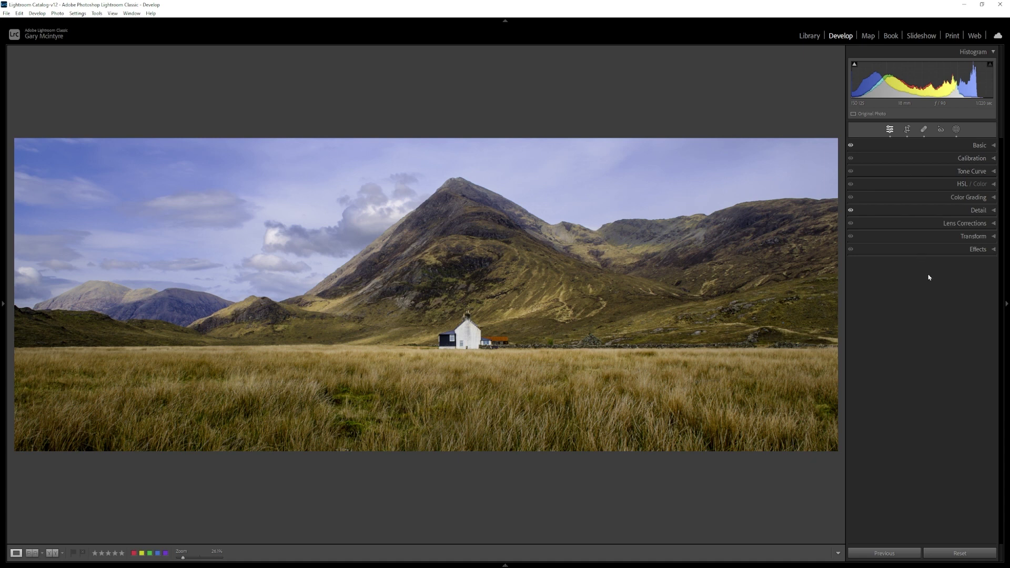
{"action": "left_click", "coordinate": [924, 146]}
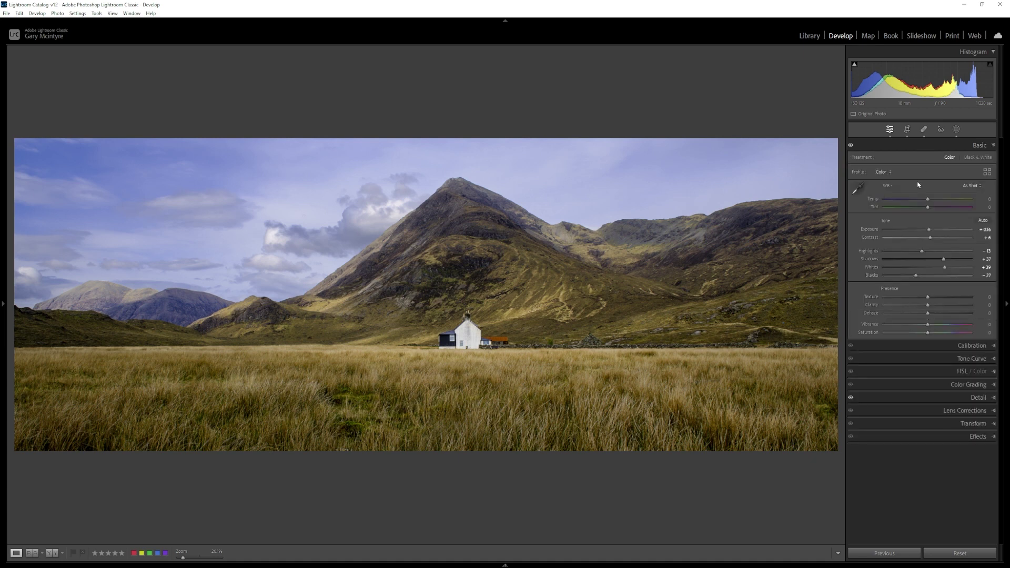
{"action": "left_click", "coordinate": [937, 347]}
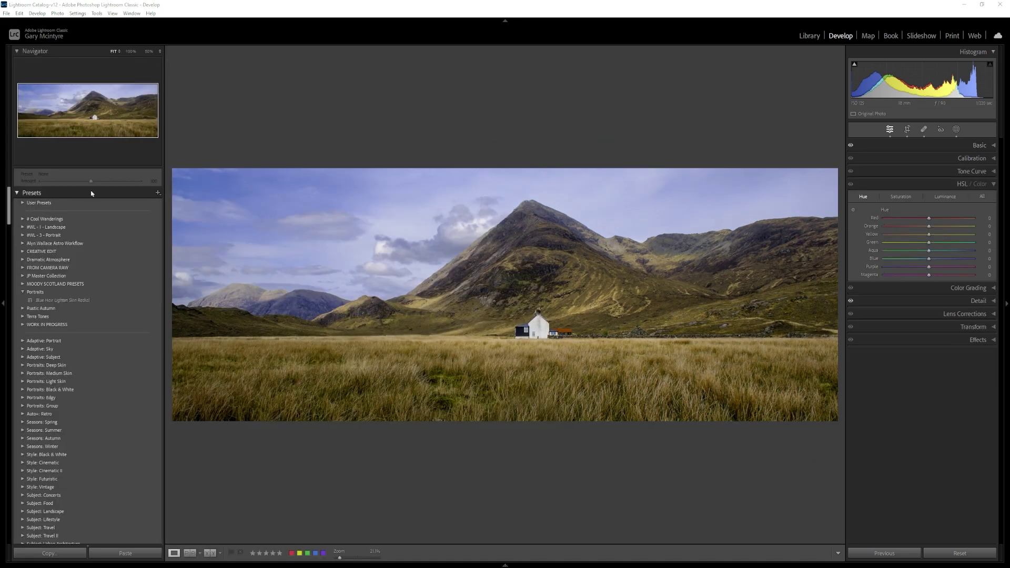
- Enable Solo Mode for the left-side panels and collapse the Presets panel
{"action": "left_click", "coordinate": [80, 193]}
{"action": "scroll", "coordinate": [80, 193], "scroll_direction": "down", "scroll_amount": 5}
{"action": "scroll", "coordinate": [80, 196], "scroll_direction": "up", "scroll_amount": 10}
{"action": "right_click", "coordinate": [98, 194]}
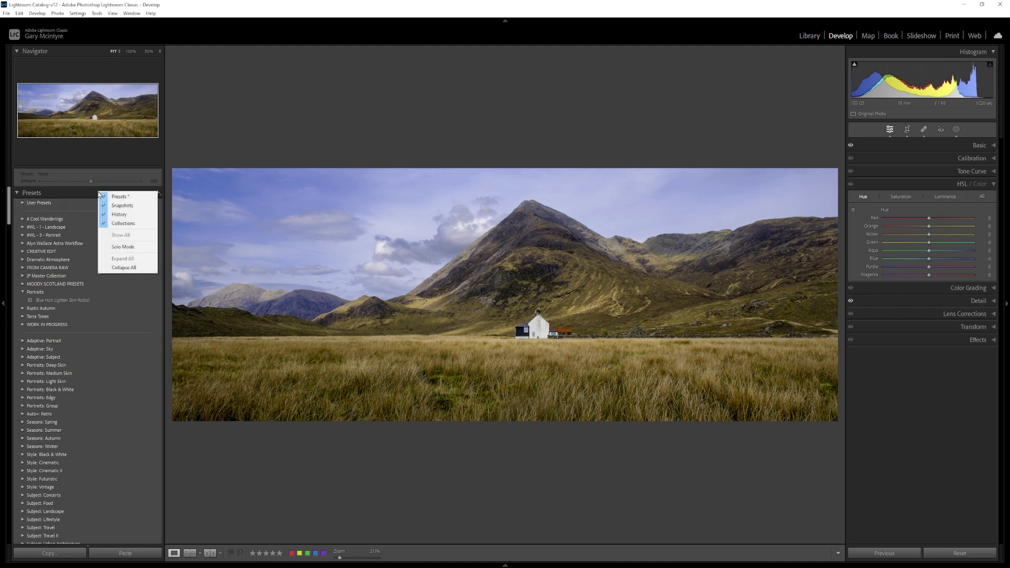
{"action": "left_click", "coordinate": [124, 246]}
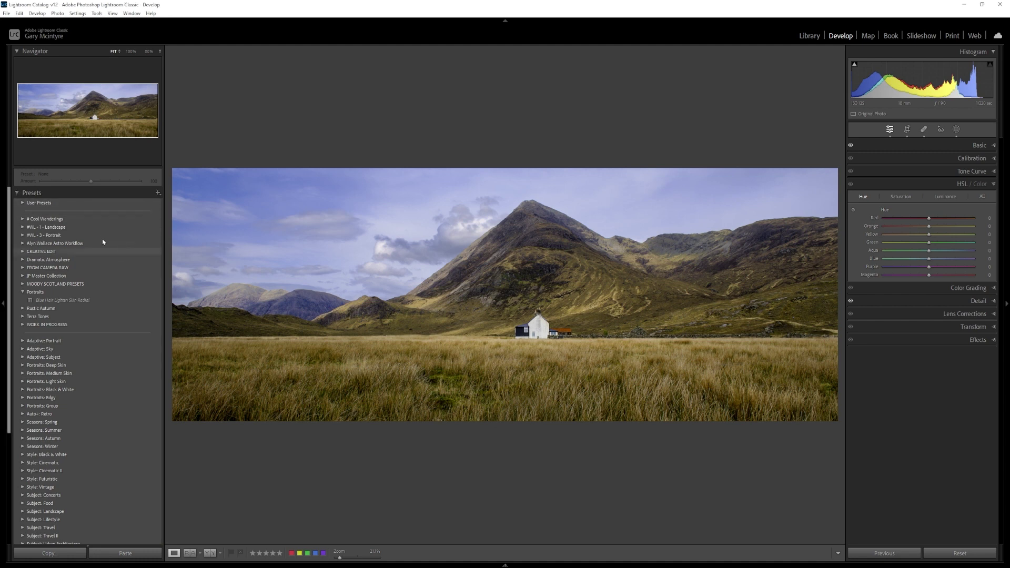
{"action": "left_click", "coordinate": [17, 192]}
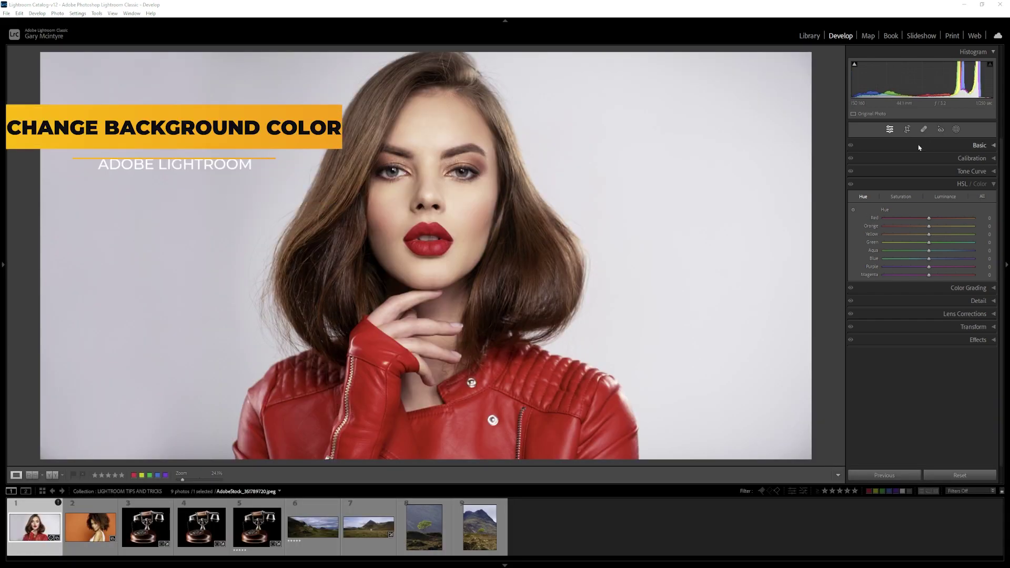
- Mask the portrait's background with Select Background, tint it green and lower its Exposure twice
{"action": "left_click", "coordinate": [993, 185]}
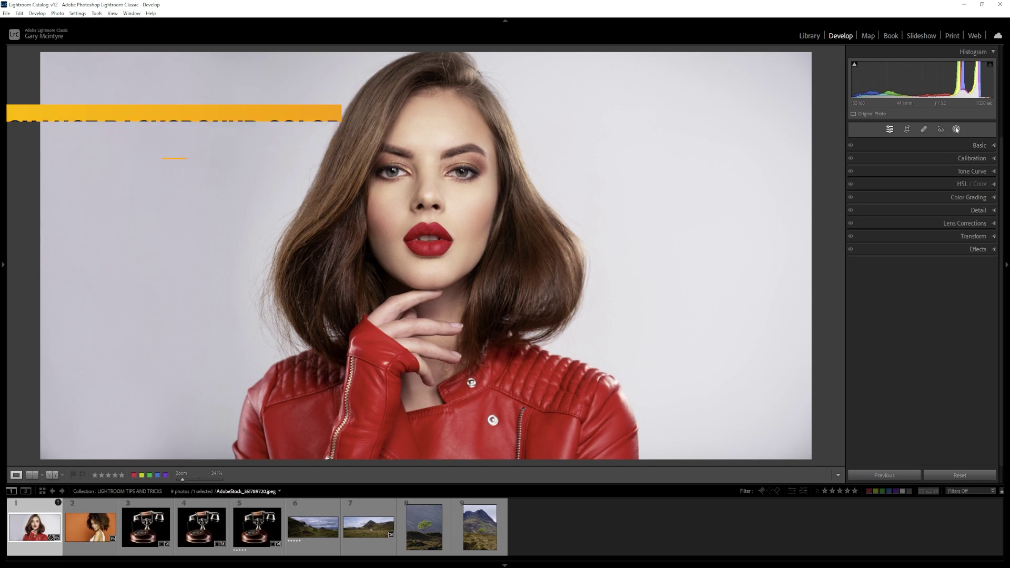
{"action": "key", "text": "shift+w"}
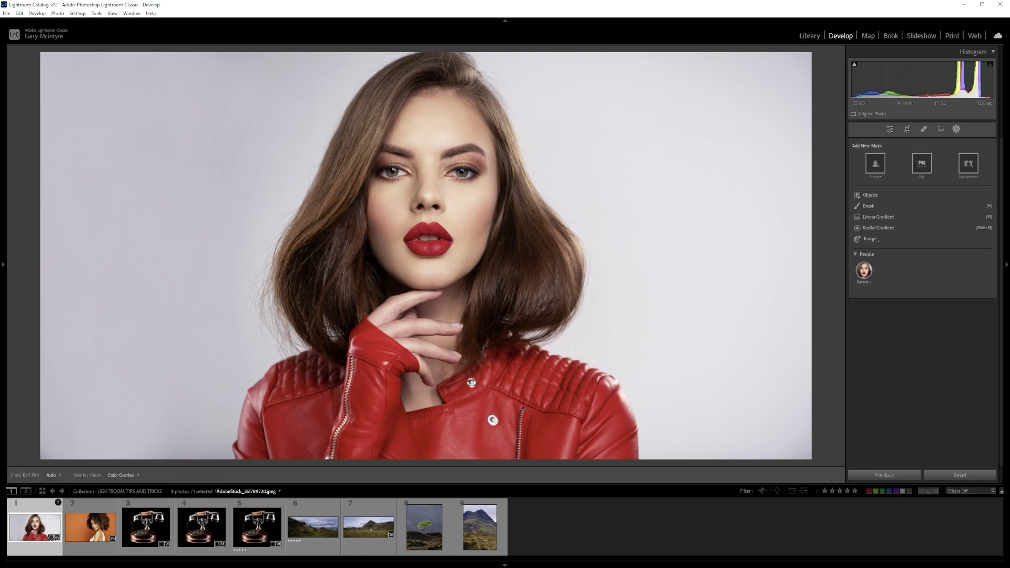
{"action": "left_click", "coordinate": [968, 165]}
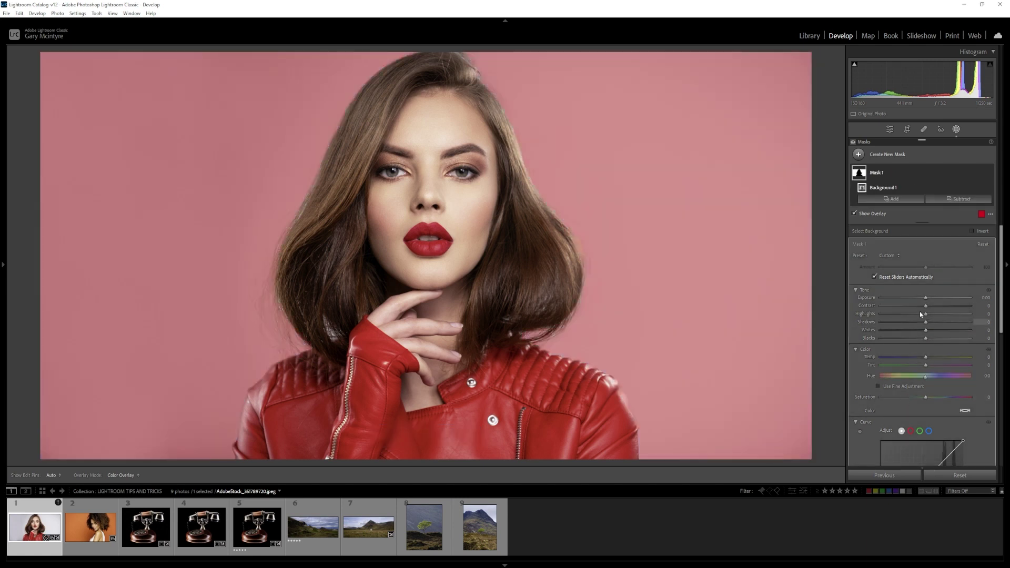
{"action": "left_click_drag", "start_coordinate": [924, 298], "coordinate": [911, 298]}
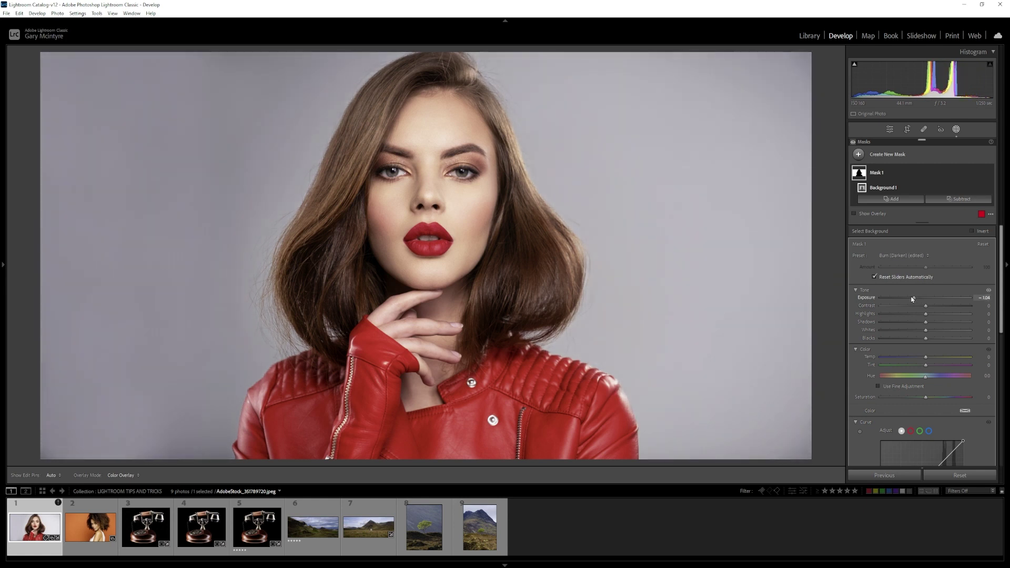
{"action": "left_click", "coordinate": [964, 411]}
{"action": "left_click_drag", "start_coordinate": [859, 419], "coordinate": [853, 416]}
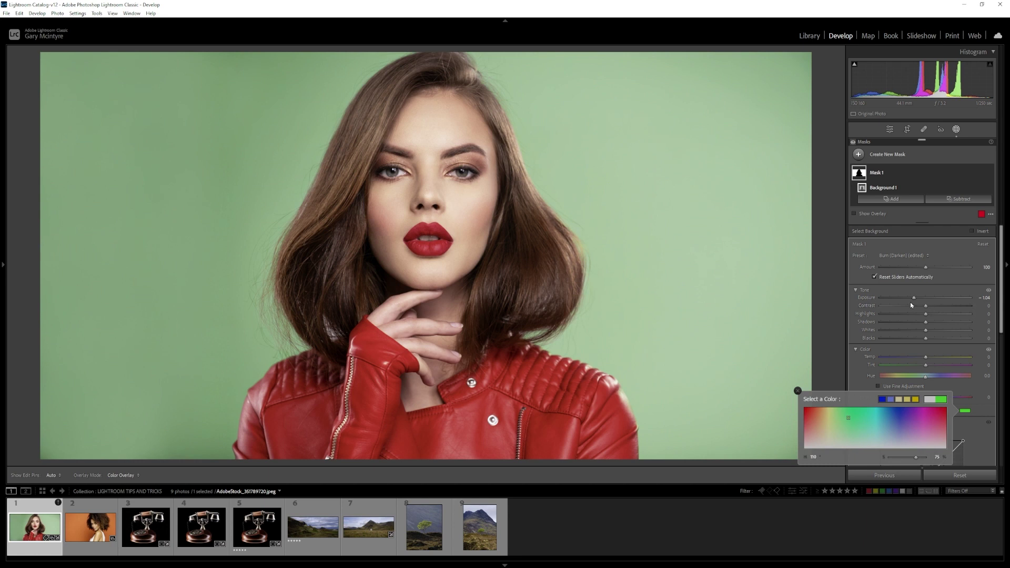
{"action": "left_click_drag", "start_coordinate": [914, 298], "coordinate": [905, 299]}
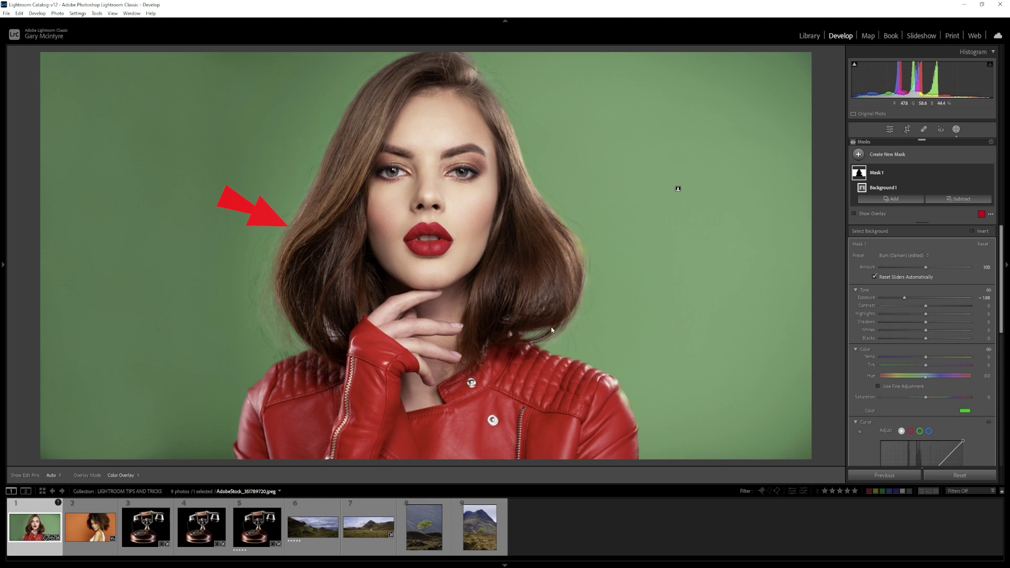
- Add a size 8 brush to Mask 1 and paint along the left and right hair edges
{"action": "left_click", "coordinate": [896, 200]}
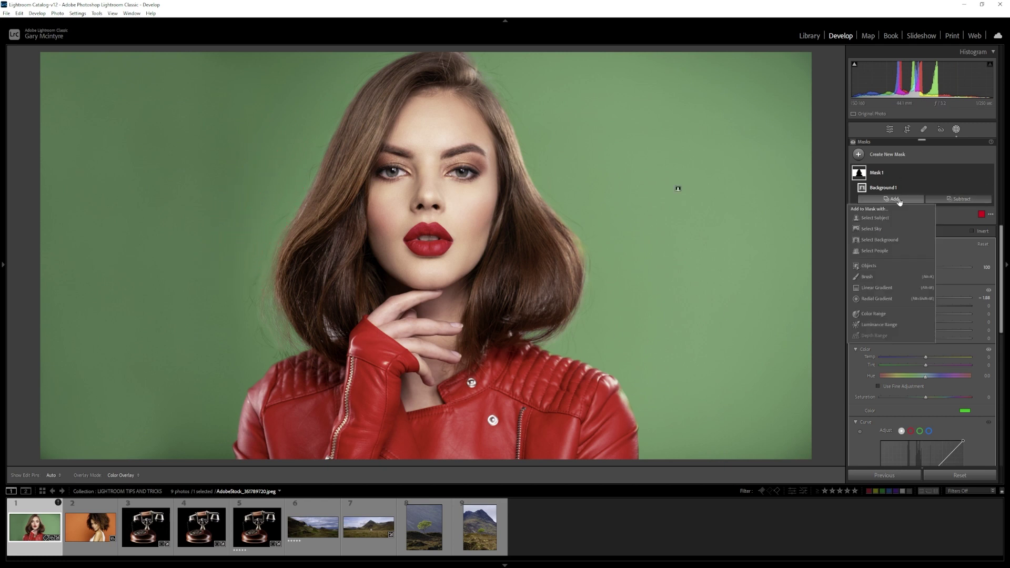
{"action": "left_click", "coordinate": [889, 278]}
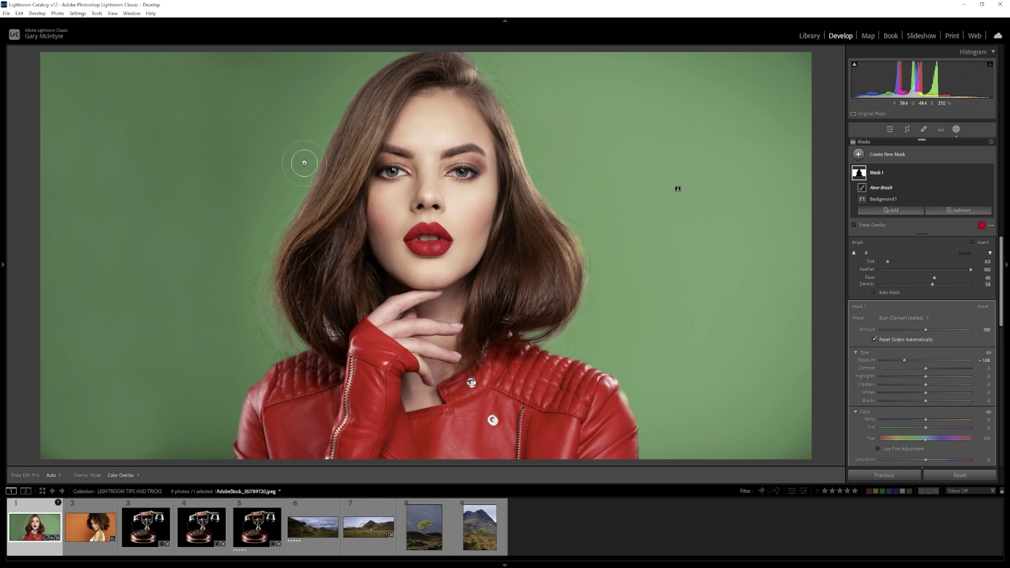
{"action": "scroll", "coordinate": [321, 121], "scroll_direction": "up", "scroll_amount": 4}
{"action": "key", "text": "h"}
{"action": "left_click_drag", "start_coordinate": [322, 125], "coordinate": [257, 249]}
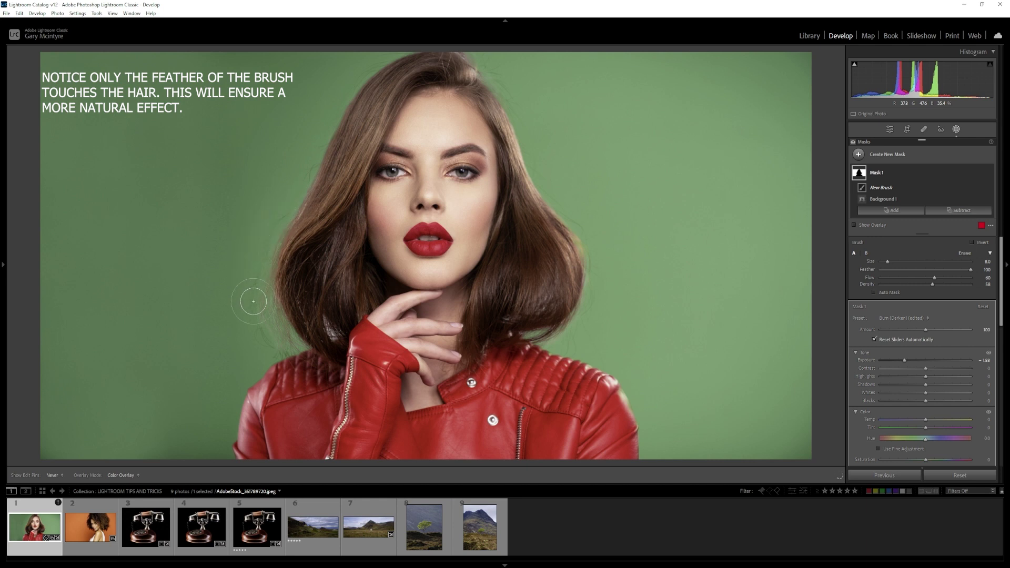
{"action": "left_click_drag", "start_coordinate": [272, 331], "coordinate": [254, 297]}
{"action": "key", "text": "h"}
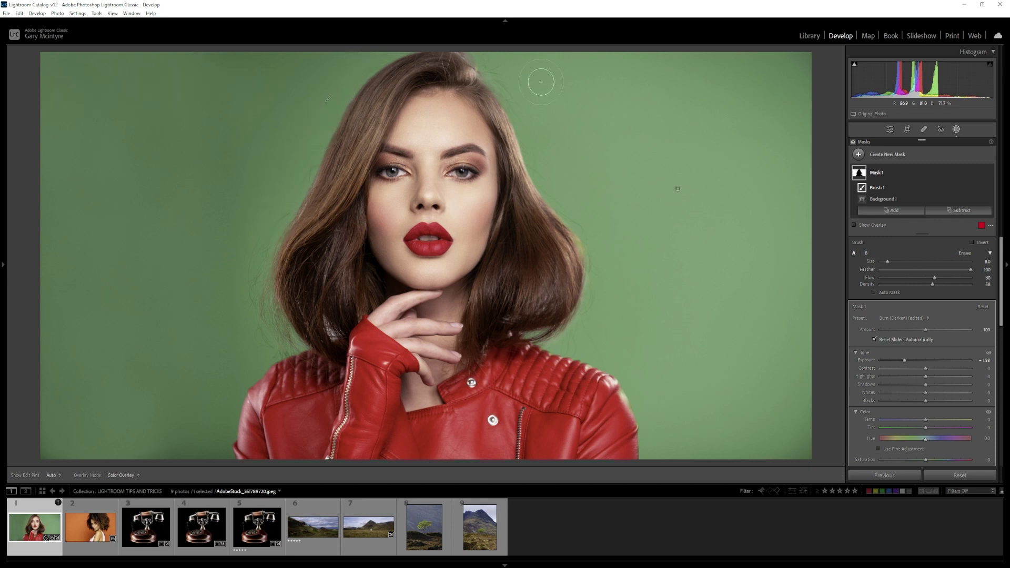
{"action": "left_click_drag", "start_coordinate": [532, 154], "coordinate": [588, 305]}
{"action": "left_click_drag", "start_coordinate": [527, 135], "coordinate": [463, 57]}
- Change Mask 1's colour tint from green to a muted blue-grey
{"action": "scroll", "coordinate": [284, 326], "scroll_direction": "down", "scroll_amount": 5}
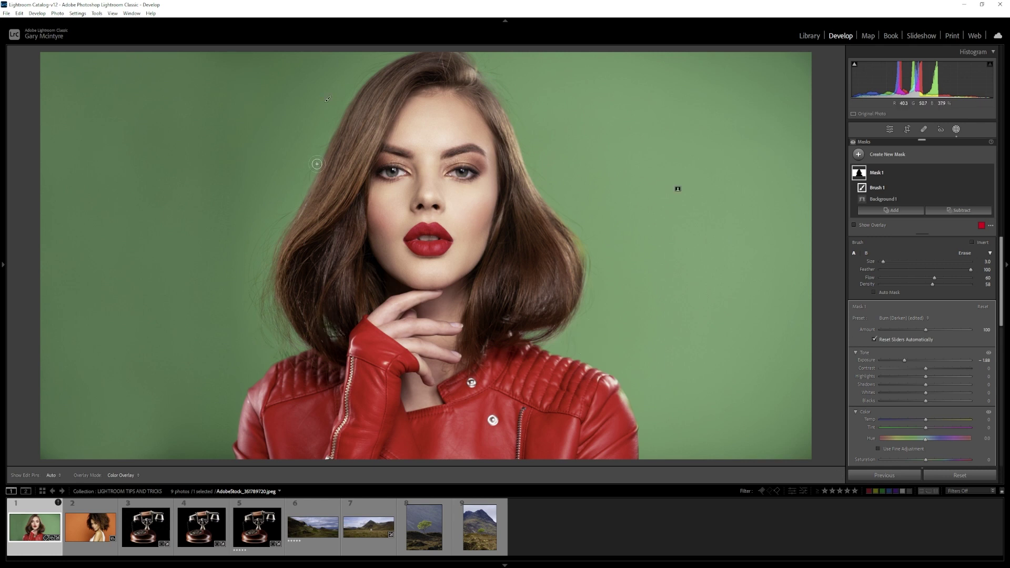
{"action": "scroll", "coordinate": [967, 346], "scroll_direction": "down", "scroll_amount": 5}
{"action": "left_click", "coordinate": [965, 334]}
{"action": "mouse_move", "coordinate": [906, 359]}
{"action": "left_mouse_down"}
{"action": "mouse_move", "coordinate": [845, 358]}
{"action": "mouse_move", "coordinate": [914, 347]}
{"action": "left_mouse_up"}
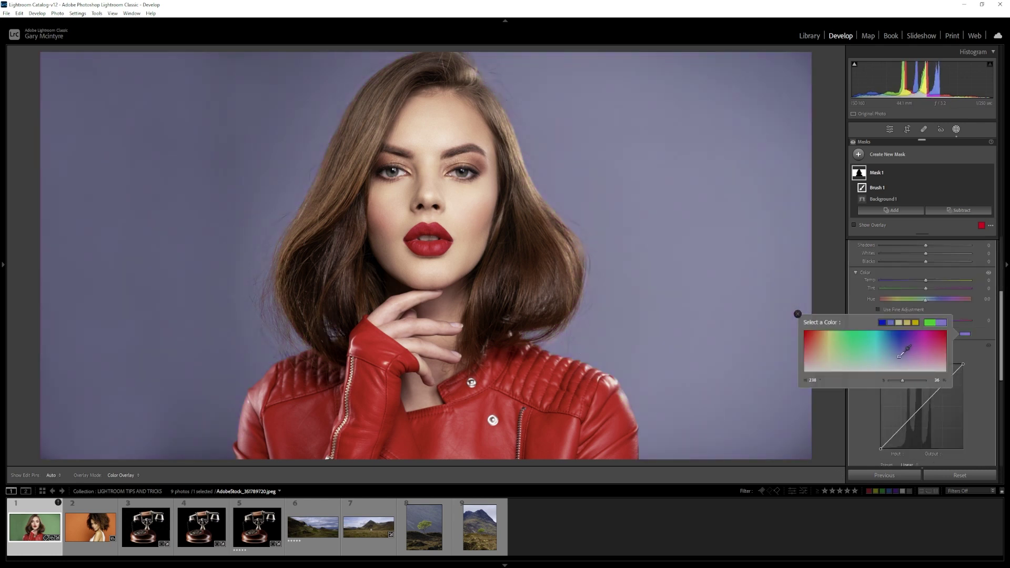
- Create a new Select People mask covering only Person 1's clothes
{"action": "left_click", "coordinate": [858, 155]}
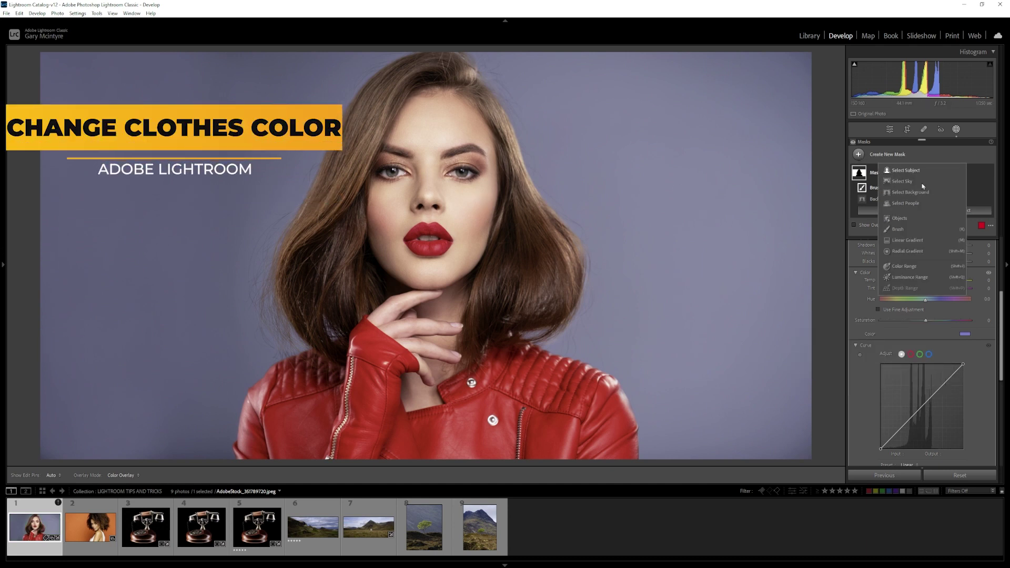
{"action": "left_click", "coordinate": [920, 203]}
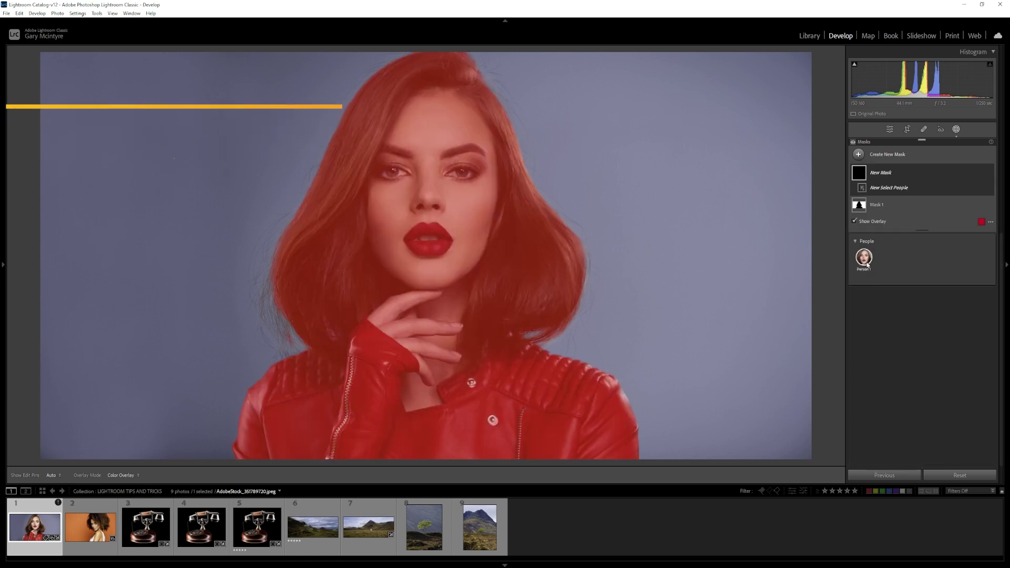
{"action": "left_click", "coordinate": [865, 258]}
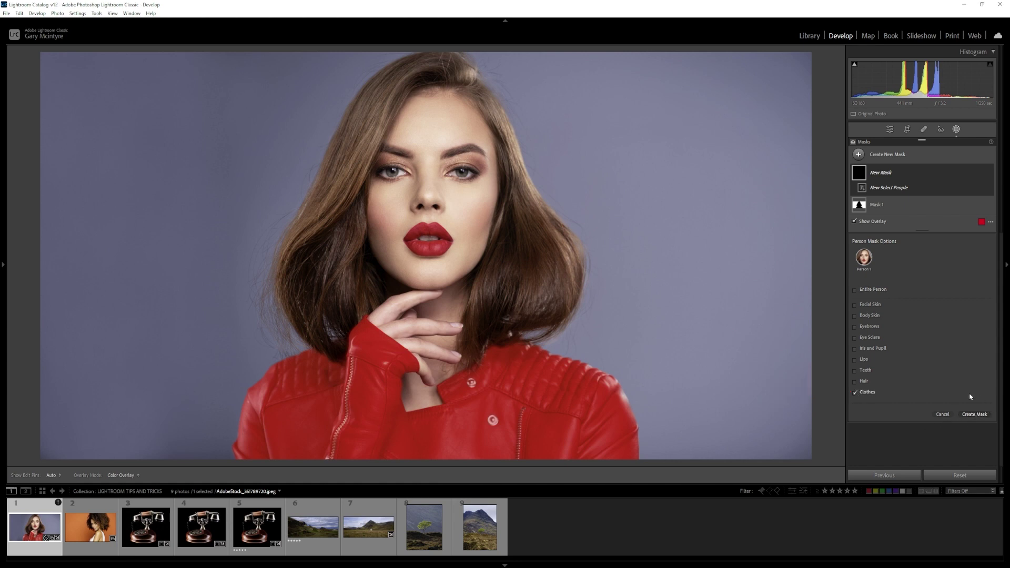
{"action": "left_click", "coordinate": [975, 414]}
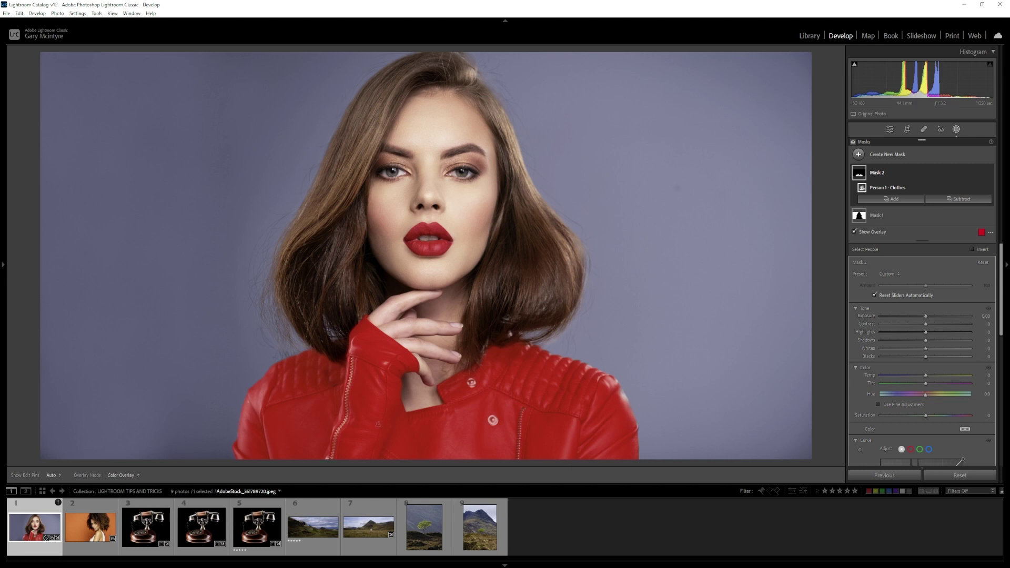
- Tint the jacket and lower its Exposure, Blacks and Saturation for a dark, muted maroon
{"action": "left_click", "coordinate": [965, 430]}
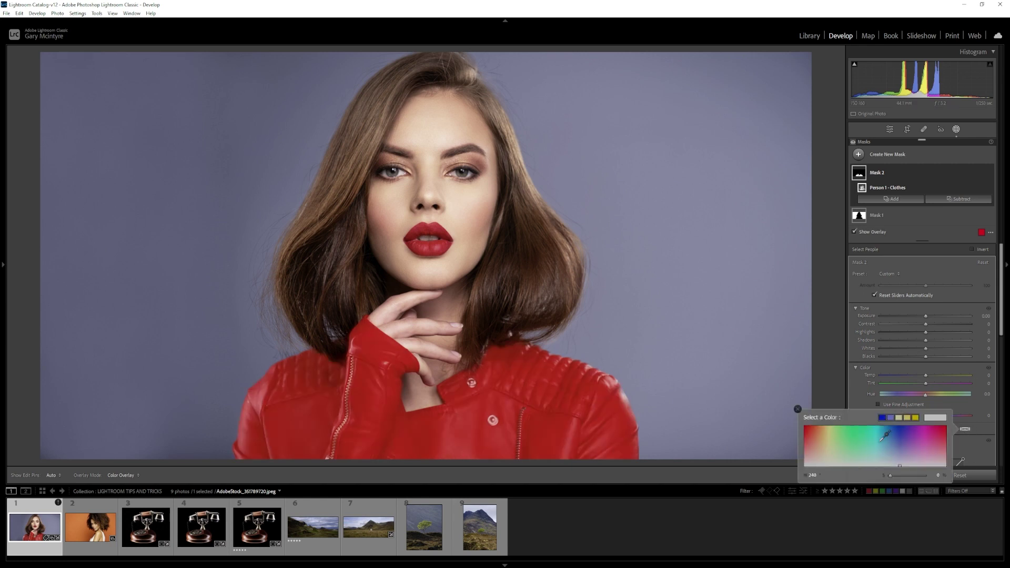
{"action": "left_click", "coordinate": [858, 439]}
{"action": "left_click_drag", "start_coordinate": [898, 432], "coordinate": [848, 432]}
{"action": "left_click_drag", "start_coordinate": [931, 320], "coordinate": [914, 319]}
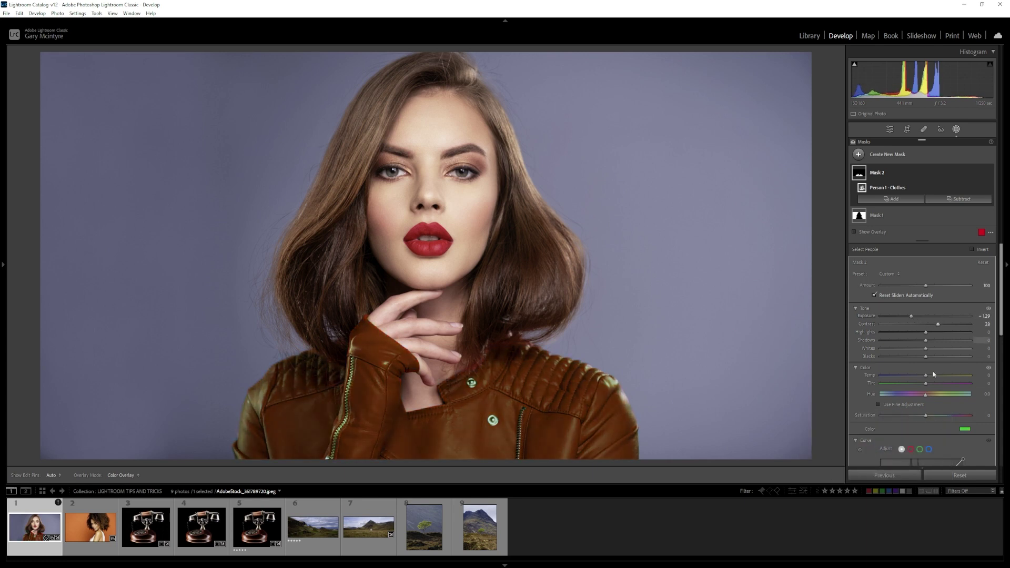
{"action": "left_click_drag", "start_coordinate": [925, 357], "coordinate": [923, 356]}
{"action": "left_click_drag", "start_coordinate": [925, 415], "coordinate": [905, 415]}
{"action": "left_click", "coordinate": [965, 428]}
{"action": "left_click", "coordinate": [884, 436]}
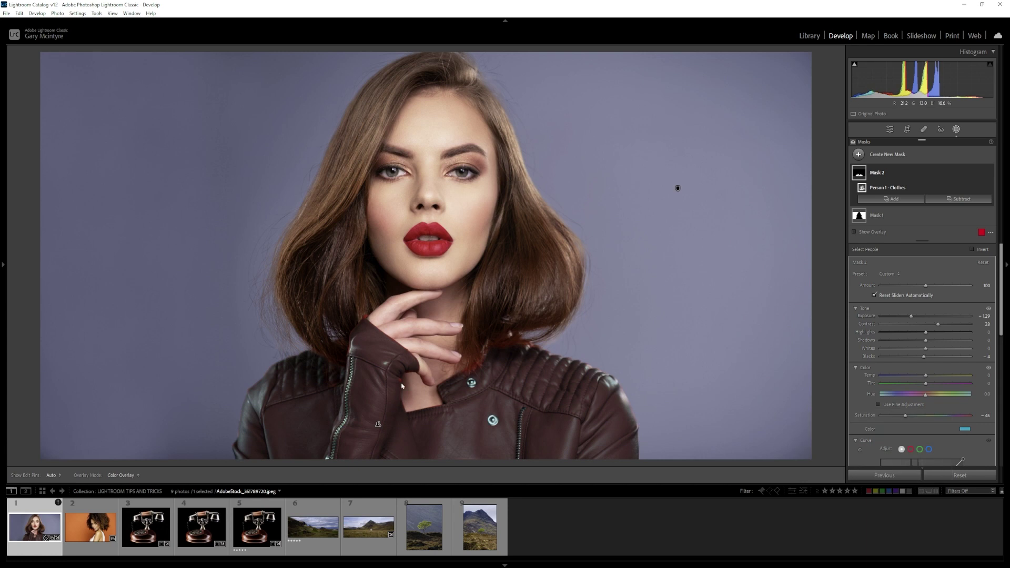
- Draw a new radial gradient mask around the woman and raise its Exposure to 0.90
{"action": "left_click", "coordinate": [859, 155]}
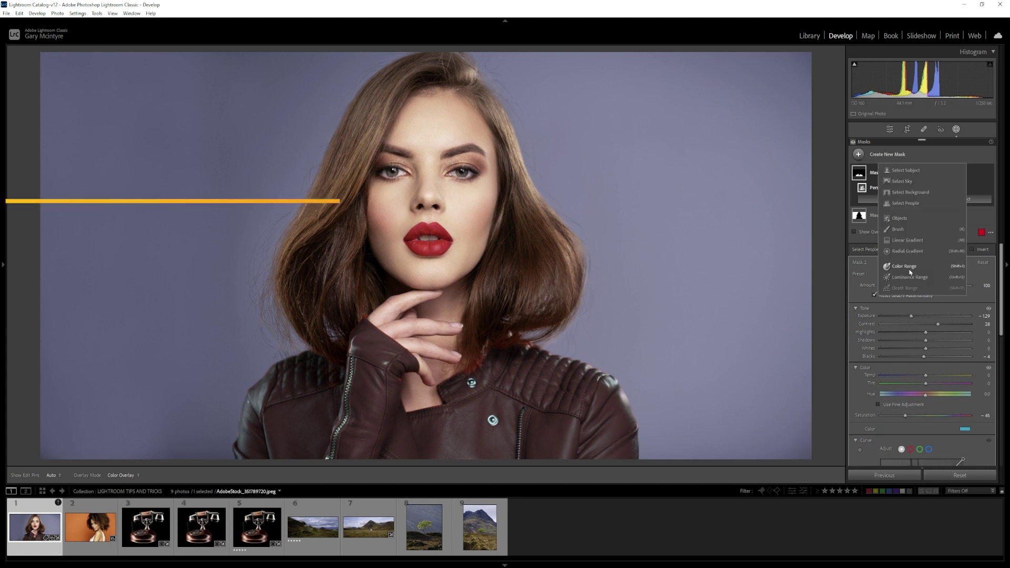
{"action": "left_click", "coordinate": [894, 247]}
{"action": "left_click_drag", "start_coordinate": [419, 339], "coordinate": [424, 365]}
{"action": "left_click_drag", "start_coordinate": [425, 243], "coordinate": [425, 173]}
{"action": "key", "text": "o"}
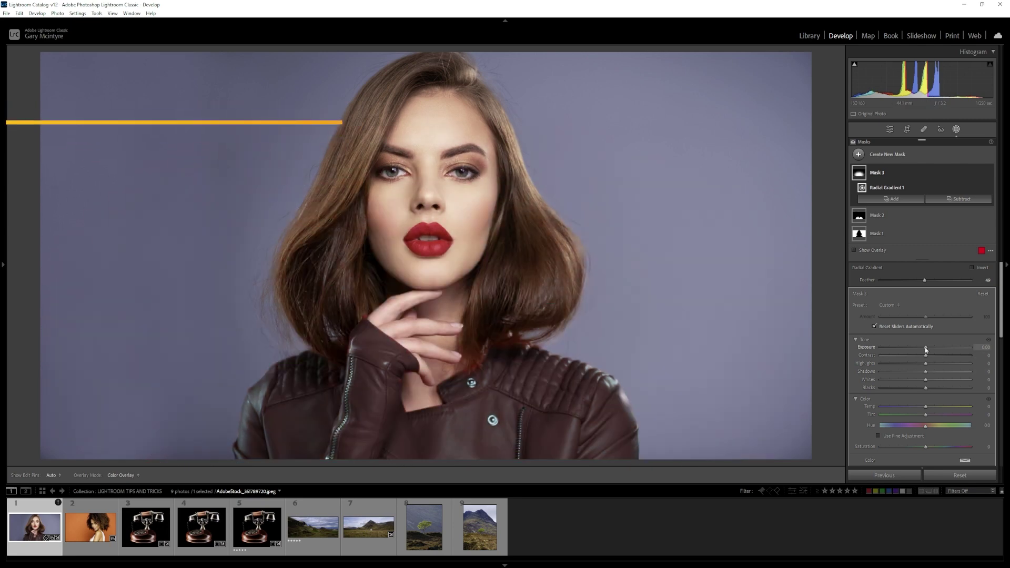
{"action": "left_click_drag", "start_coordinate": [926, 347], "coordinate": [935, 348]}
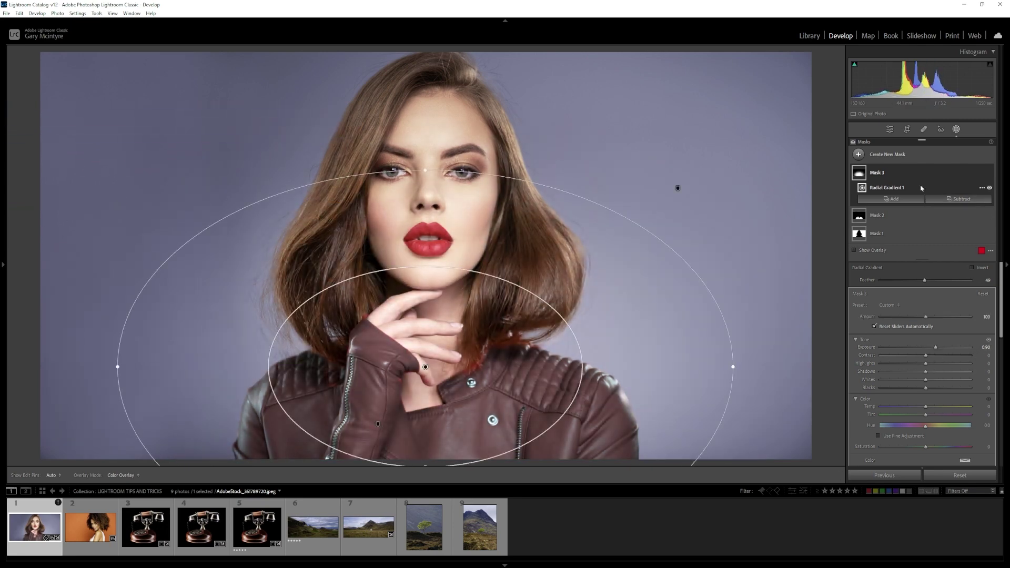
- Intersect the radial mask with Select Background and add the second portrait to the selection
{"action": "left_click", "coordinate": [893, 199], "text": "alt"}
{"action": "left_click", "coordinate": [931, 241]}
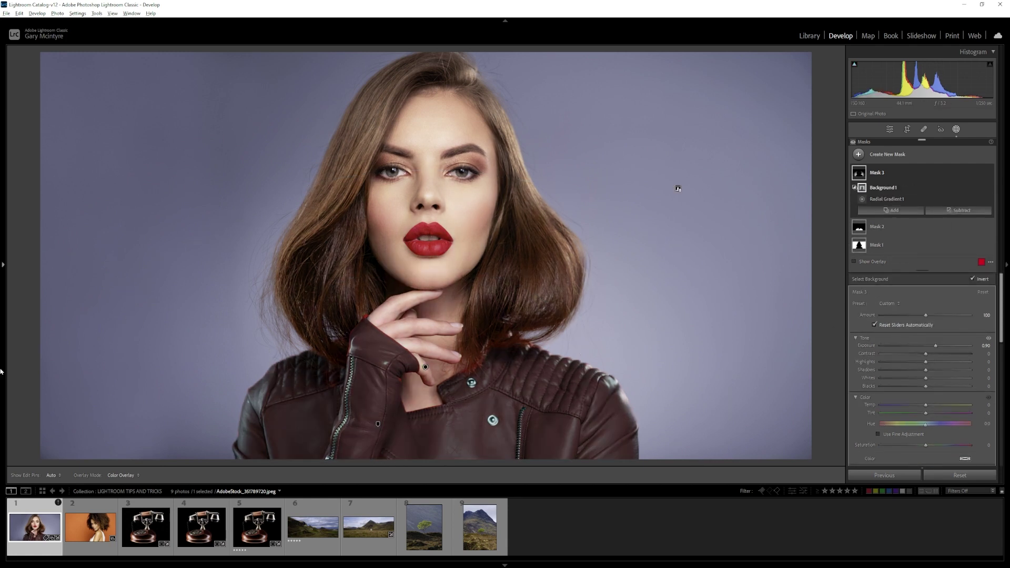
{"action": "left_click", "coordinate": [95, 535], "text": "shift"}
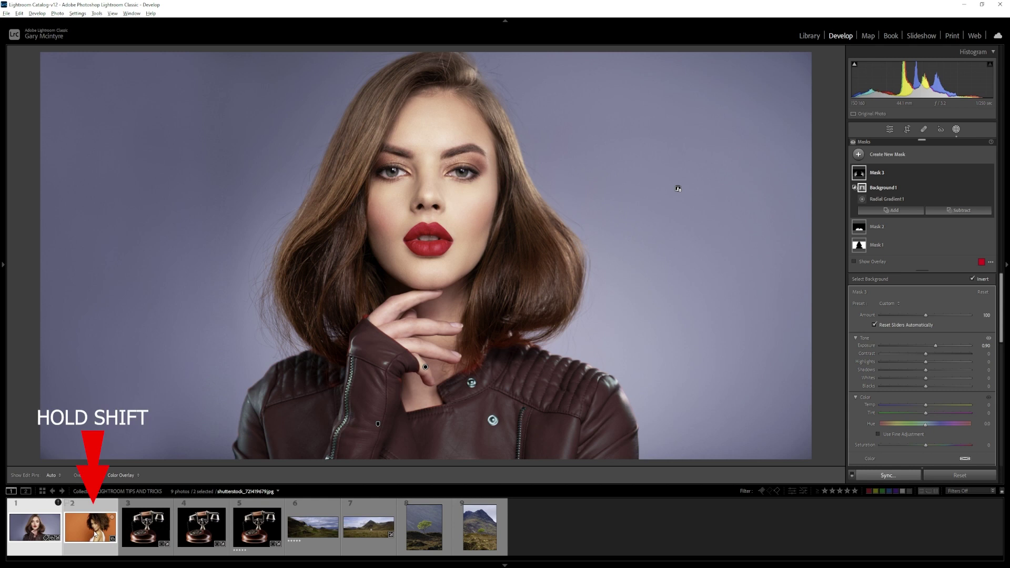
- Synchronize the first portrait's settings, including Masking, onto the second portrait
{"action": "left_click", "coordinate": [886, 476]}
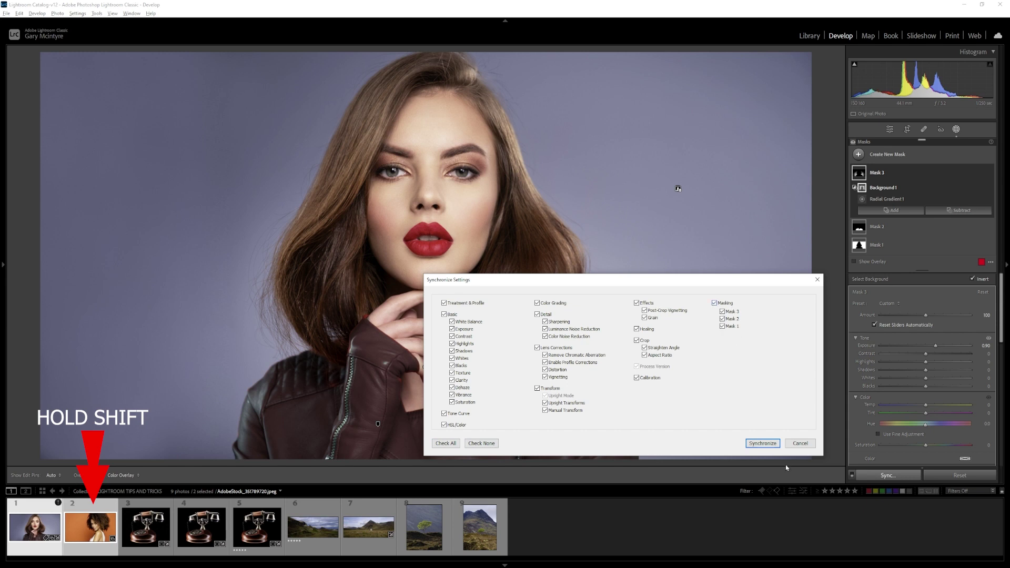
{"action": "left_click", "coordinate": [763, 443]}
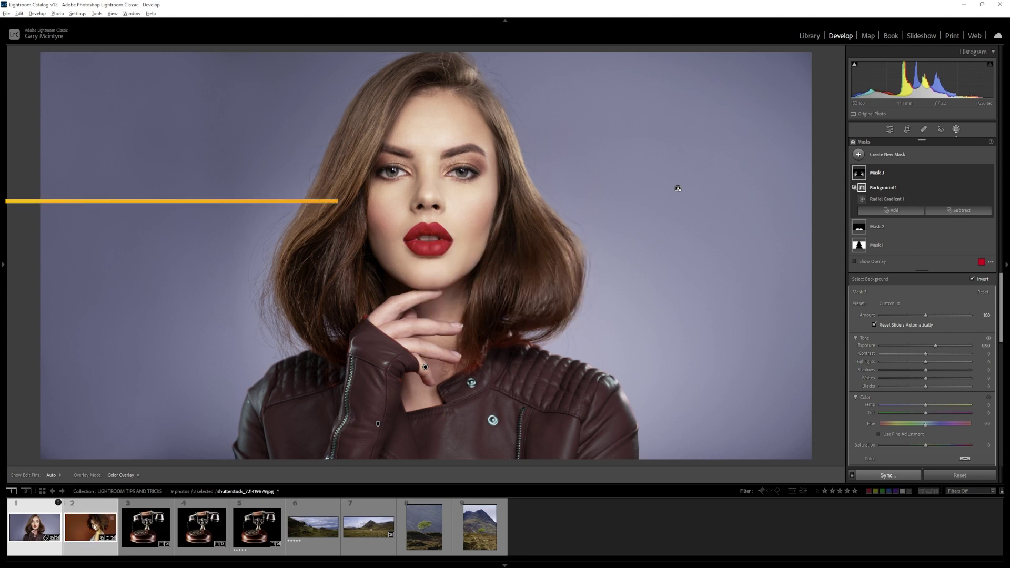
- Open the curly-haired portrait and select and move Mask 3's radial gradient
{"action": "left_click", "coordinate": [90, 526]}
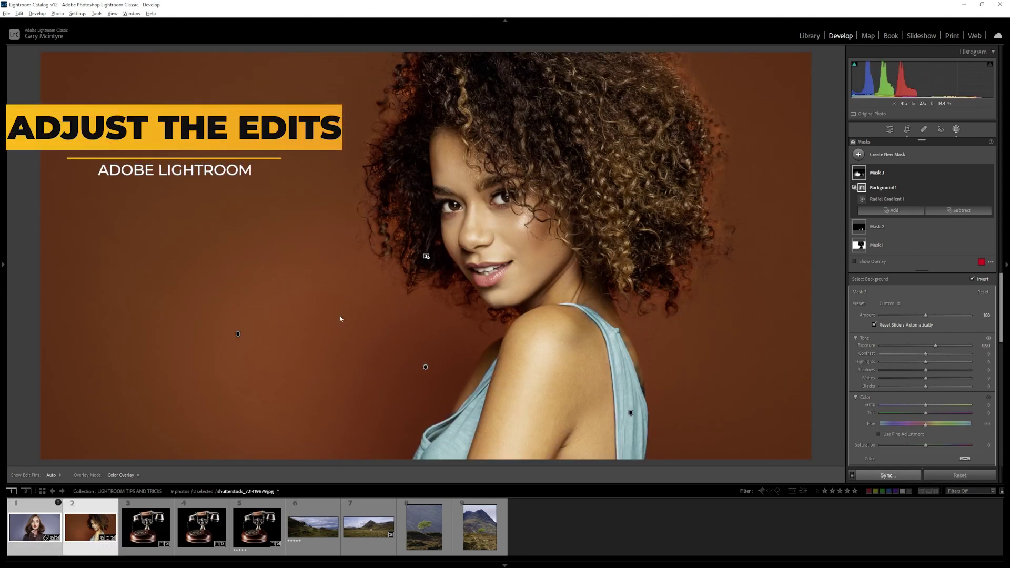
{"action": "left_click", "coordinate": [877, 245]}
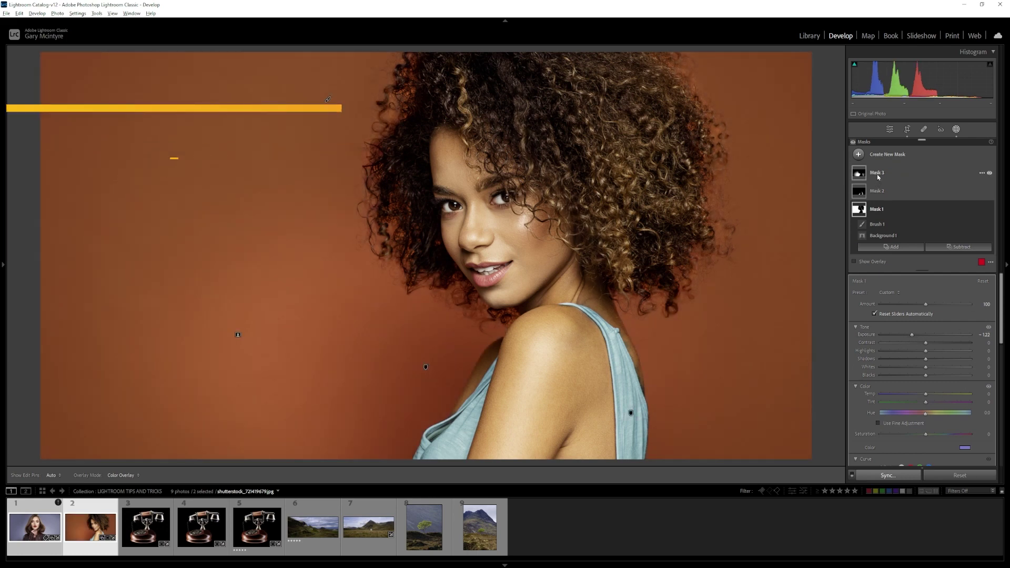
{"action": "left_click", "coordinate": [426, 367]}
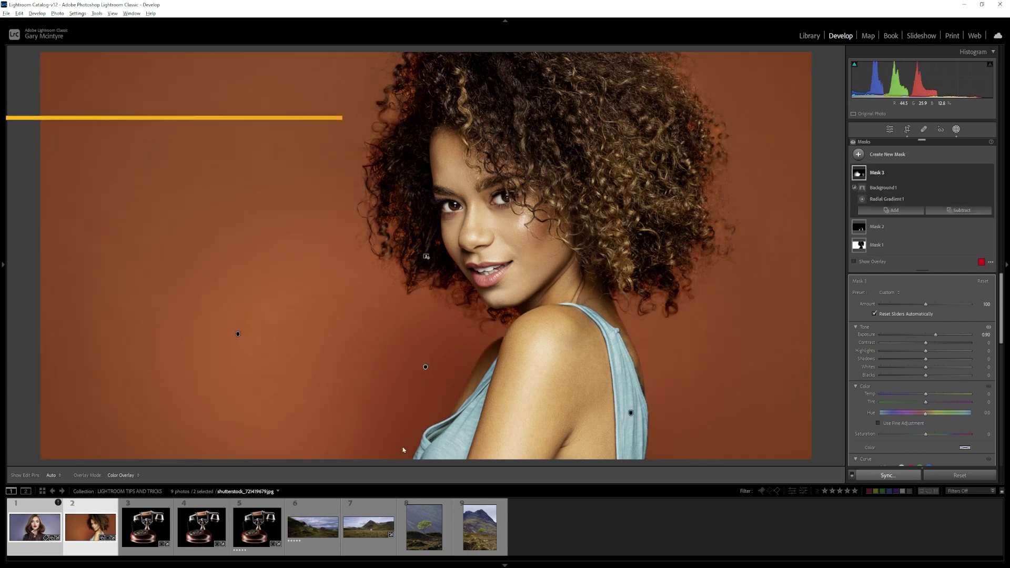
{"action": "left_click_drag", "start_coordinate": [457, 368], "coordinate": [547, 311]}
- Raise the glow's Exposure to 1.78 by her shoulder, widening and lifting the radial gradient
{"action": "left_click_drag", "start_coordinate": [936, 335], "coordinate": [946, 337]}
{"action": "left_click", "coordinate": [547, 314]}
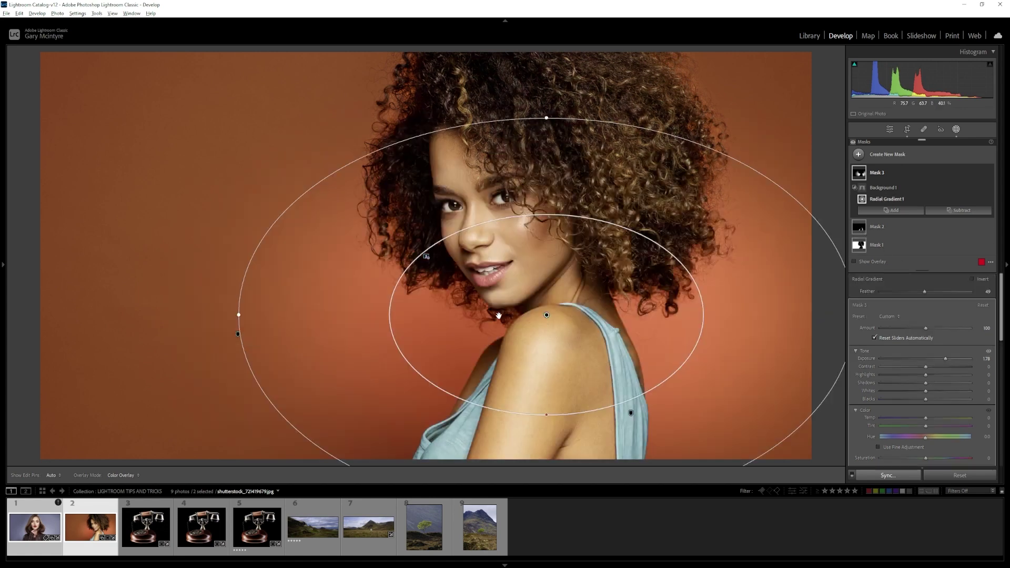
{"action": "left_click_drag", "start_coordinate": [240, 316], "coordinate": [194, 313]}
{"action": "left_click_drag", "start_coordinate": [547, 315], "coordinate": [536, 262]}
{"action": "left_click", "coordinate": [982, 137]}
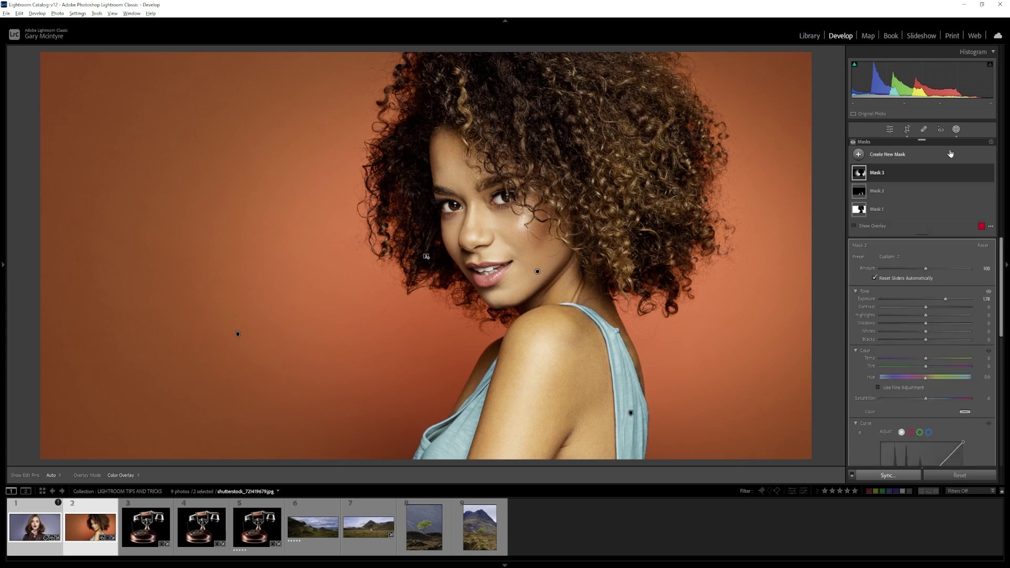
{"action": "left_click", "coordinate": [863, 191]}
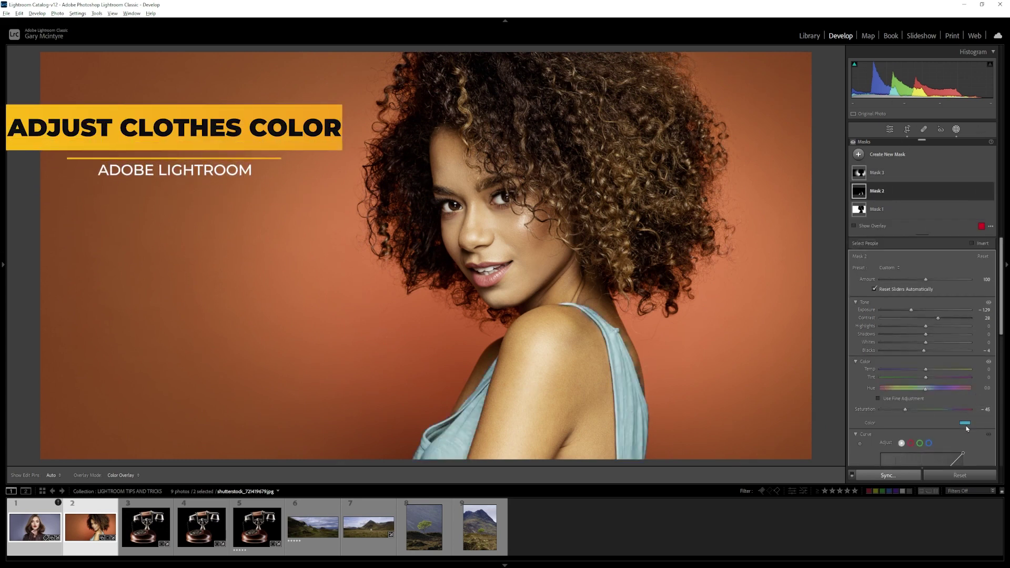
- Darken the teal top and raise its Highlights, then retint the background mask to a red hue
{"action": "left_click_drag", "start_coordinate": [912, 312], "coordinate": [901, 310]}
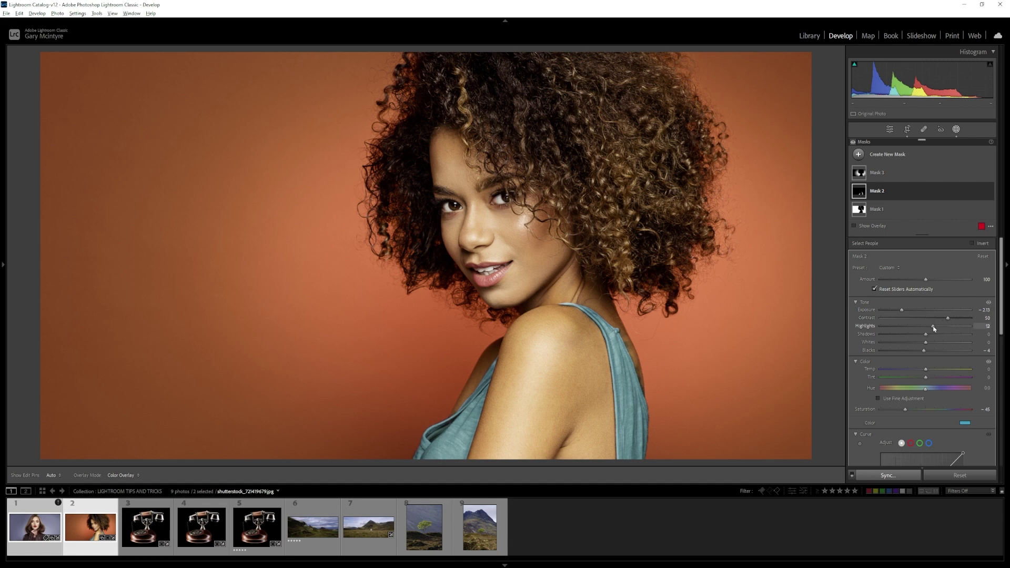
{"action": "left_click_drag", "start_coordinate": [934, 329], "coordinate": [918, 327]}
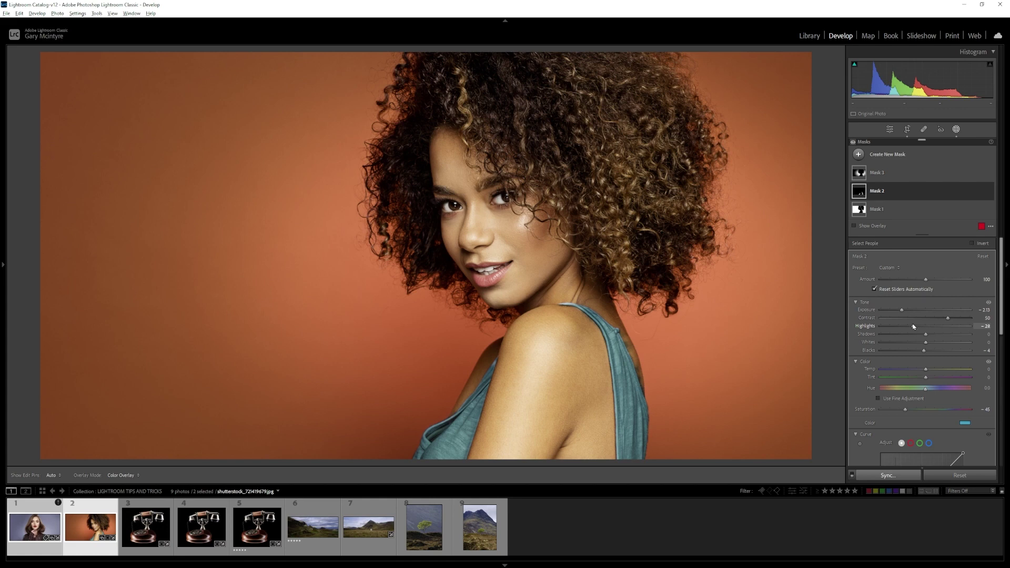
{"action": "left_click", "coordinate": [876, 209]}
{"action": "left_click", "coordinate": [964, 411]}
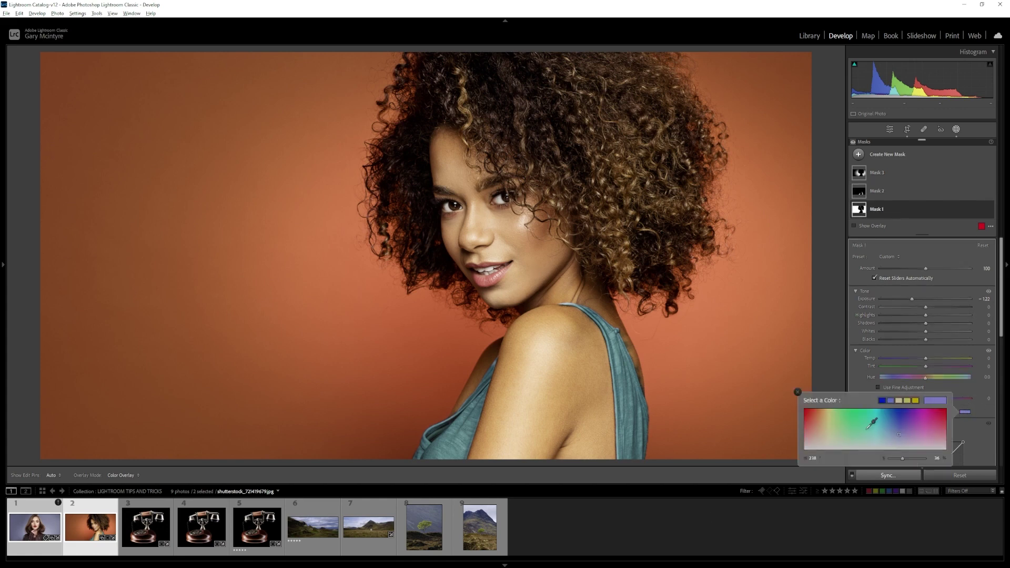
{"action": "left_click", "coordinate": [854, 419]}
{"action": "left_click", "coordinate": [933, 422]}
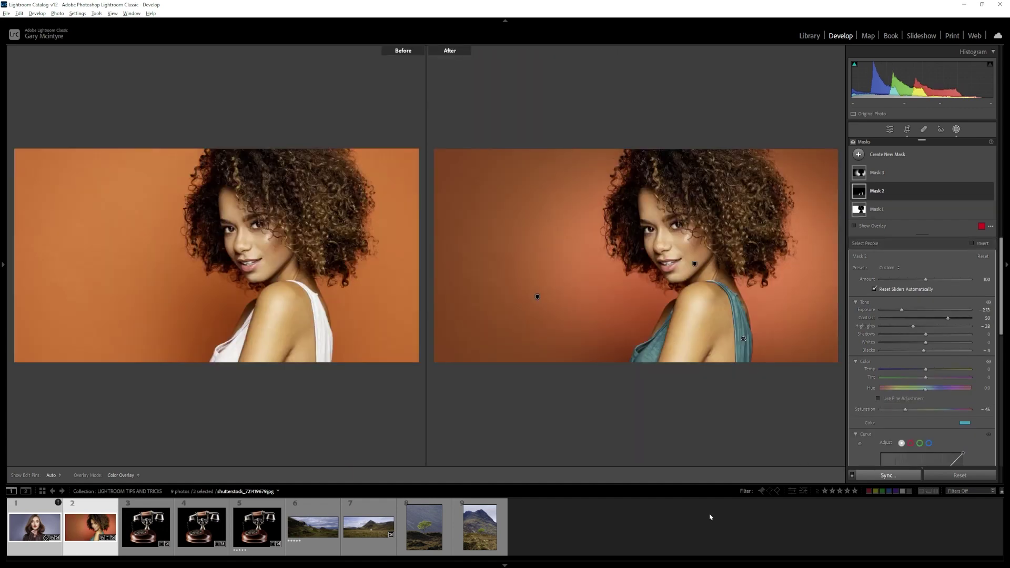
- Exit the Before/After comparison and return to the single-photo Develop view
{"action": "key", "text": "y"}
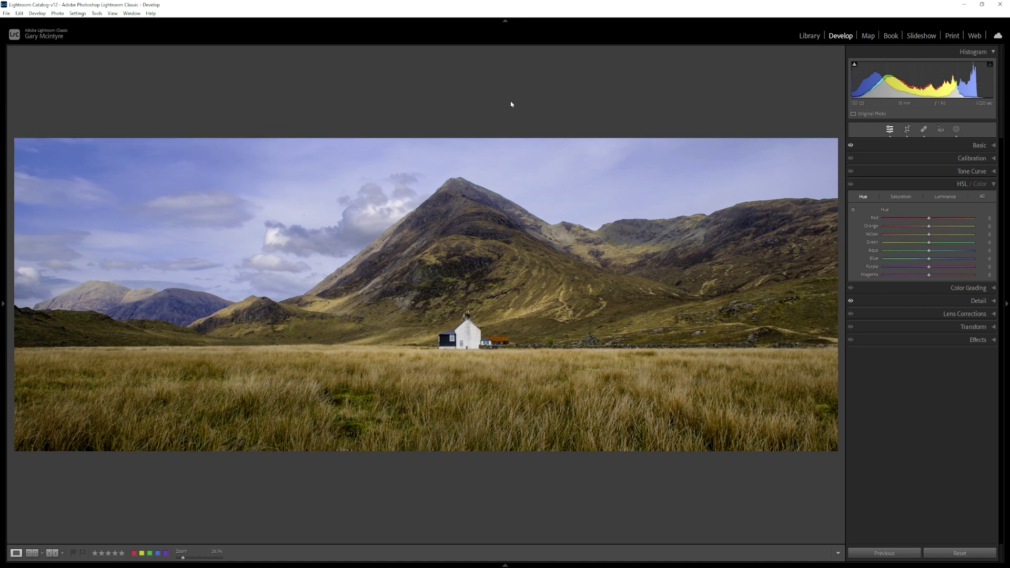
- Set the area around the photo to White and apply automatic tone to the landscape
{"action": "right_click", "coordinate": [511, 103]}
{"action": "left_click", "coordinate": [532, 115]}
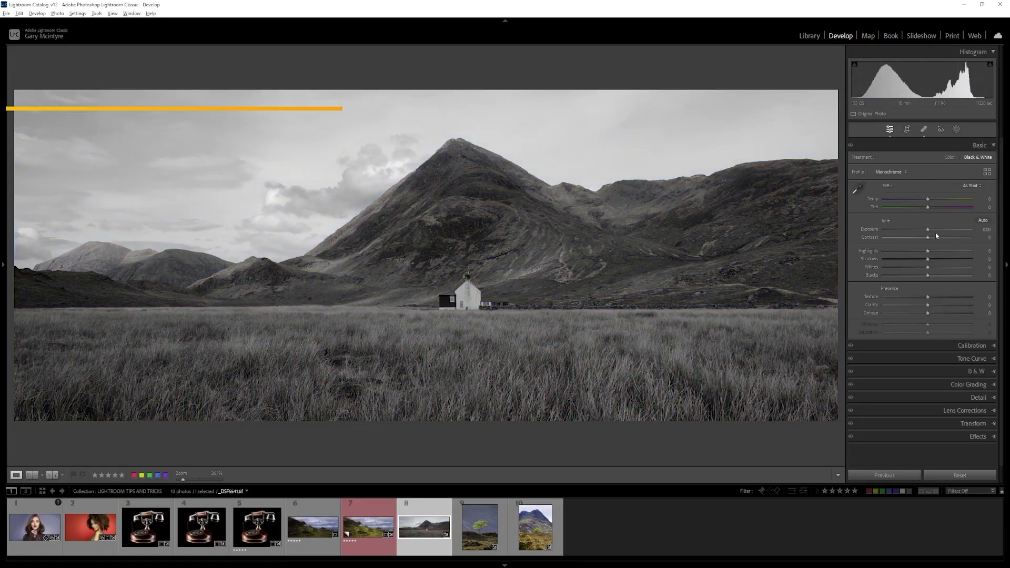
{"action": "key", "text": "ctrl+u"}
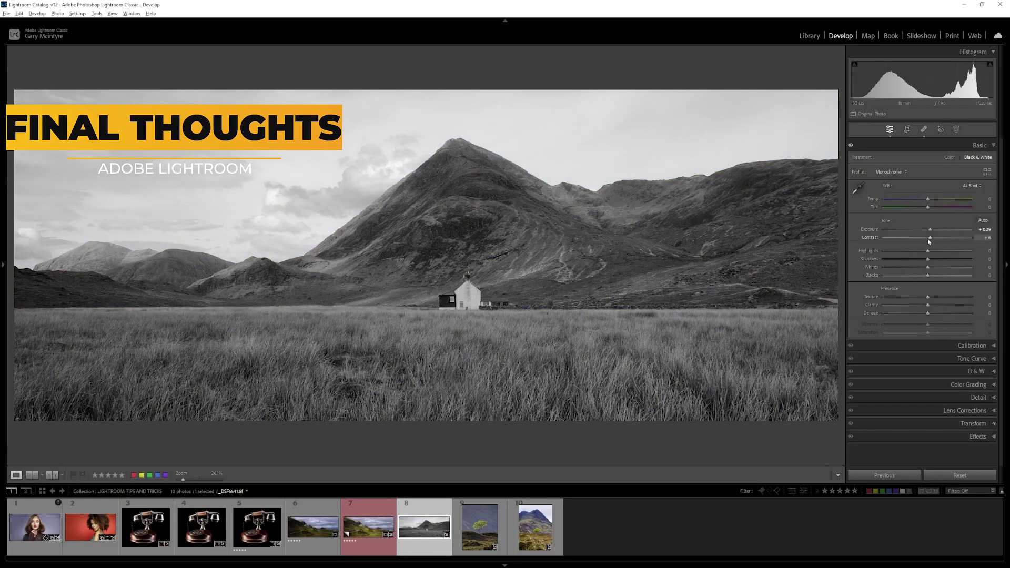
- Return the landscape to colour and add a Sky mask darkened to −0.76 Exposure
{"action": "key", "text": "v"}
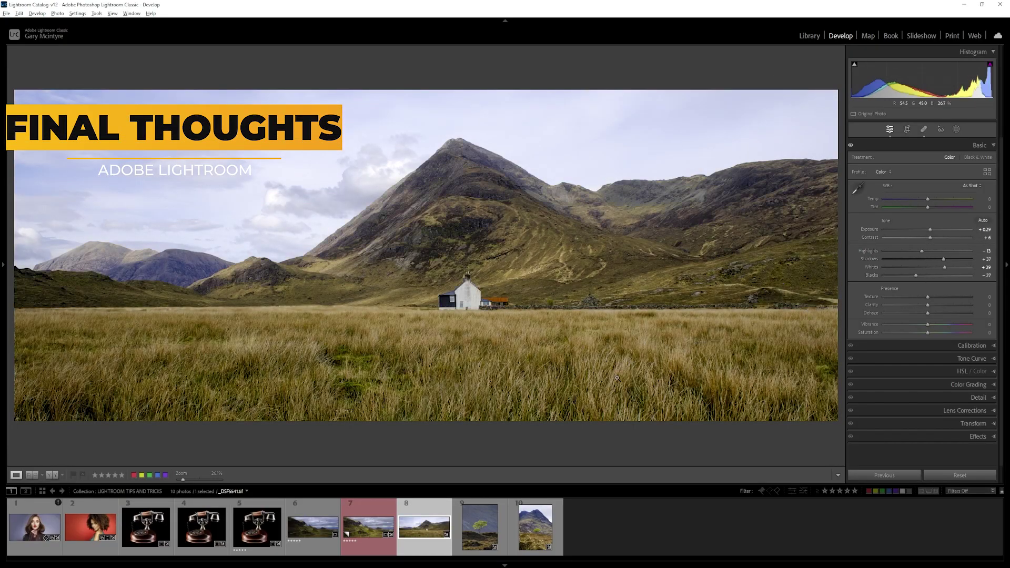
{"action": "key", "text": "y"}
{"action": "key", "text": "y"}
{"action": "left_click", "coordinate": [957, 129]}
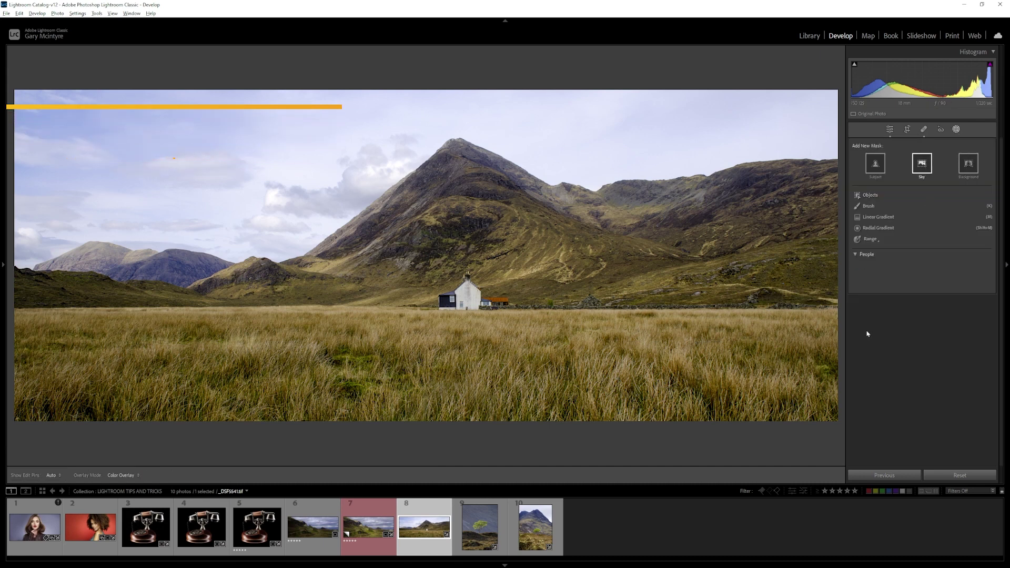
{"action": "left_click", "coordinate": [873, 174]}
{"action": "left_click_drag", "start_coordinate": [926, 298], "coordinate": [917, 300]}
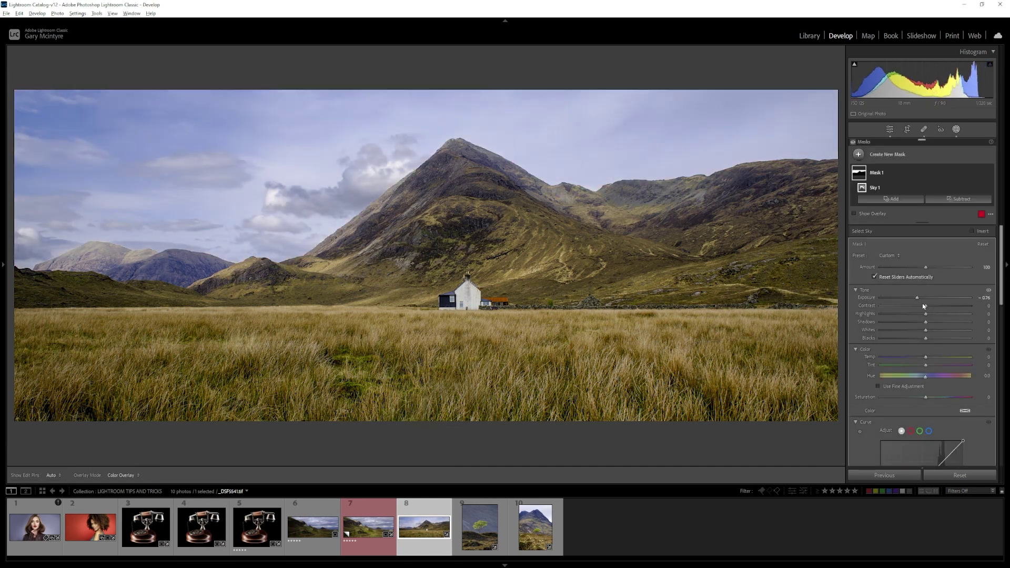
- Brighten the grass around the house with a wide Radial Gradient mask at 0.34 Exposure
{"action": "left_click", "coordinate": [858, 154]}
{"action": "left_click", "coordinate": [904, 221]}
{"action": "left_click_drag", "start_coordinate": [466, 316], "coordinate": [709, 328]}
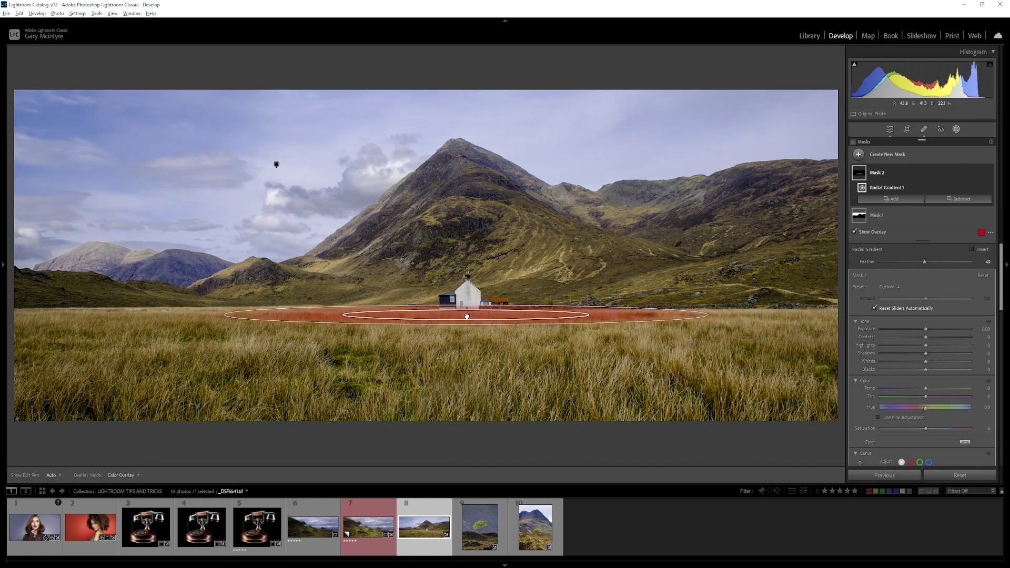
{"action": "left_click_drag", "start_coordinate": [917, 329], "coordinate": [920, 331]}
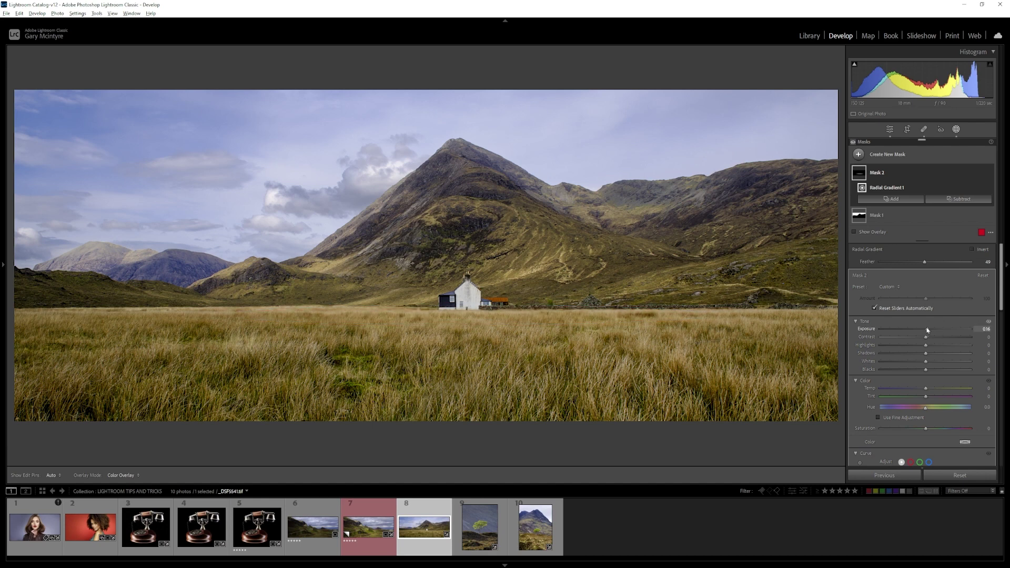
- Add a Luminance Range mask on the brightest tones with a Subtract brush, lifting them slightly
{"action": "left_click", "coordinate": [857, 154]}
{"action": "left_click", "coordinate": [905, 258]}
{"action": "left_click_drag", "start_coordinate": [945, 281], "coordinate": [922, 287]}
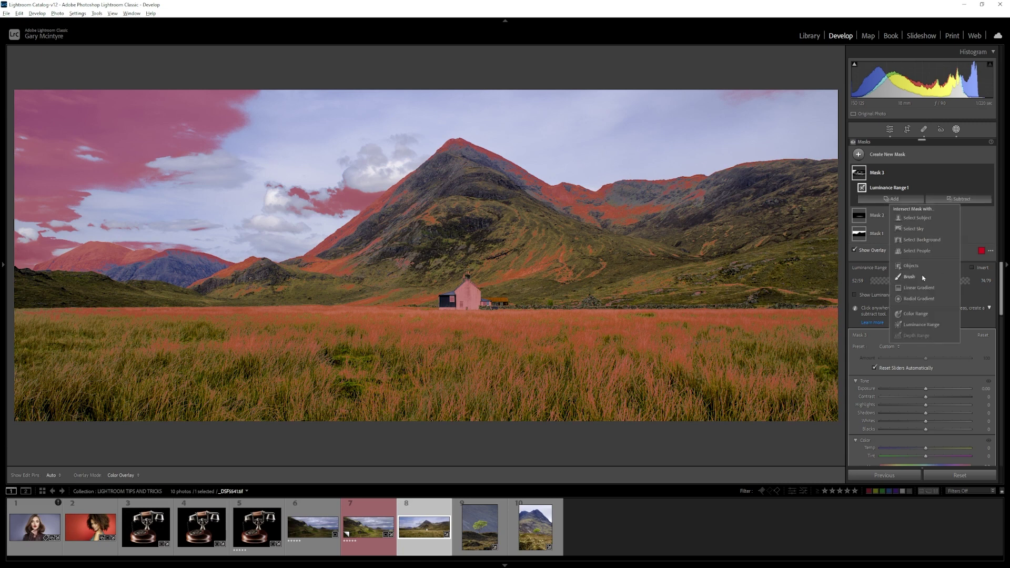
{"action": "key", "text": "k"}
{"action": "left_click", "coordinate": [981, 262]}
{"action": "mouse_move", "coordinate": [476, 266]}
{"action": "left_mouse_down"}
{"action": "mouse_move", "coordinate": [557, 260]}
{"action": "mouse_move", "coordinate": [529, 274]}
{"action": "left_mouse_up"}
{"action": "left_click", "coordinate": [572, 250]}
{"action": "key", "text": "o"}
{"action": "left_click_drag", "start_coordinate": [926, 397], "coordinate": [927, 400]}
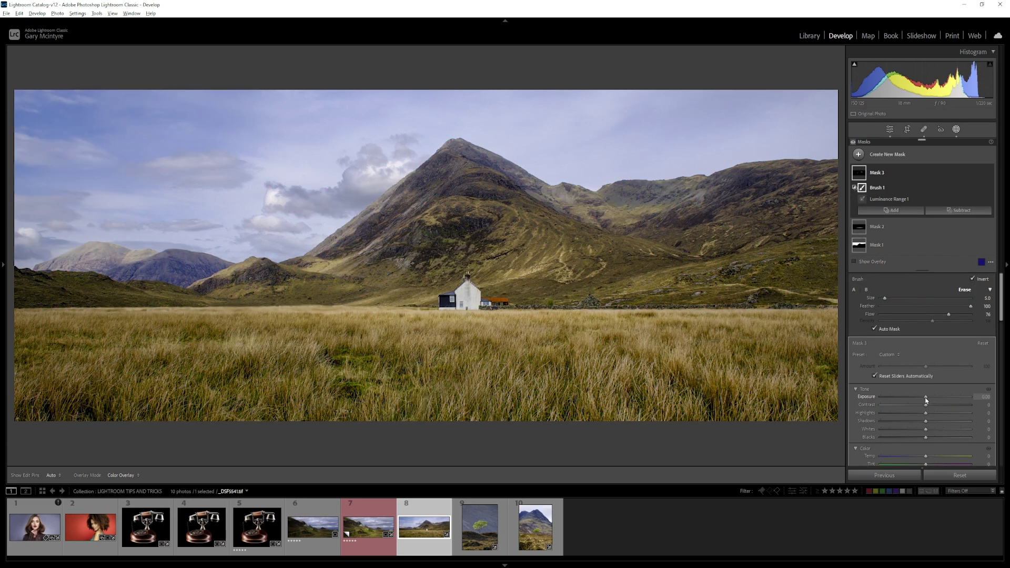
- Sample the sky's blue for a Color Range mask and cool it to Temp −12
{"action": "key", "text": "shift+j"}
{"action": "left_click", "coordinate": [111, 113]}
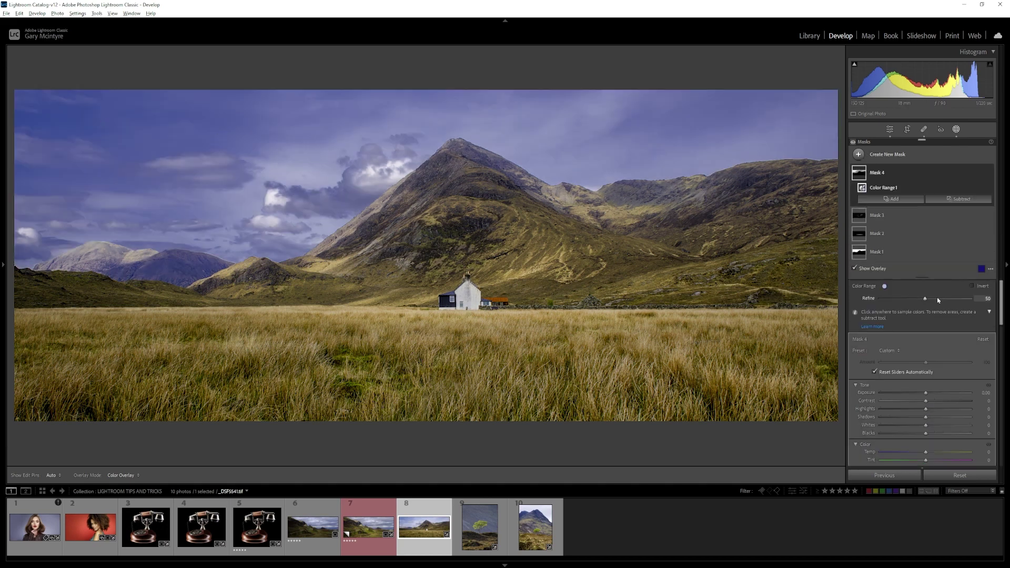
{"action": "left_click", "coordinate": [981, 269]}
{"action": "left_click", "coordinate": [558, 263]}
{"action": "scroll", "coordinate": [929, 406], "scroll_direction": "down", "scroll_amount": 3}
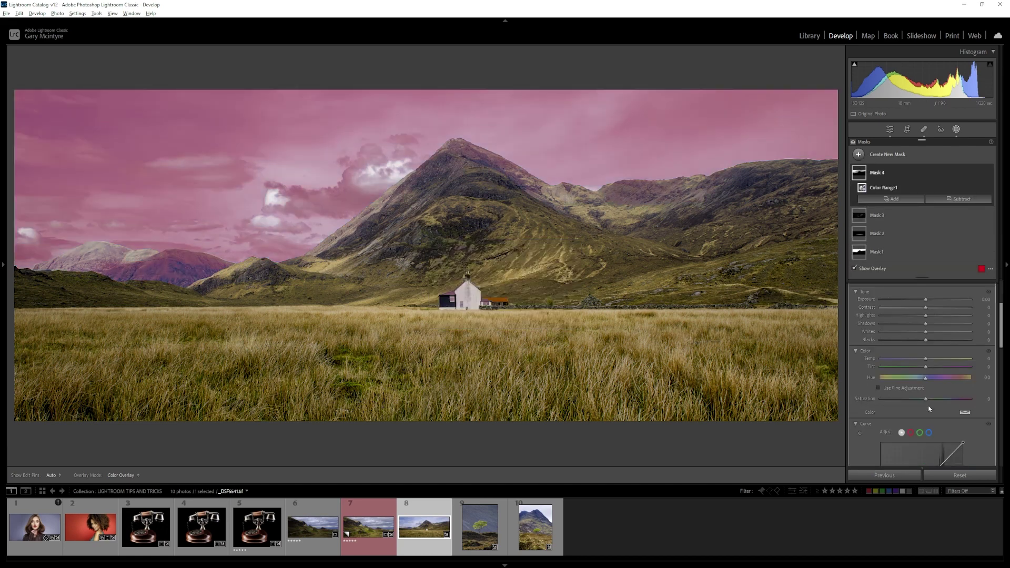
{"action": "key", "text": "o"}
{"action": "left_click_drag", "start_coordinate": [926, 361], "coordinate": [921, 361]}
- Mask the white house with Select Subject, erase the red hill, then raise Exposure and Sharpness
{"action": "key", "text": "shift+s"}
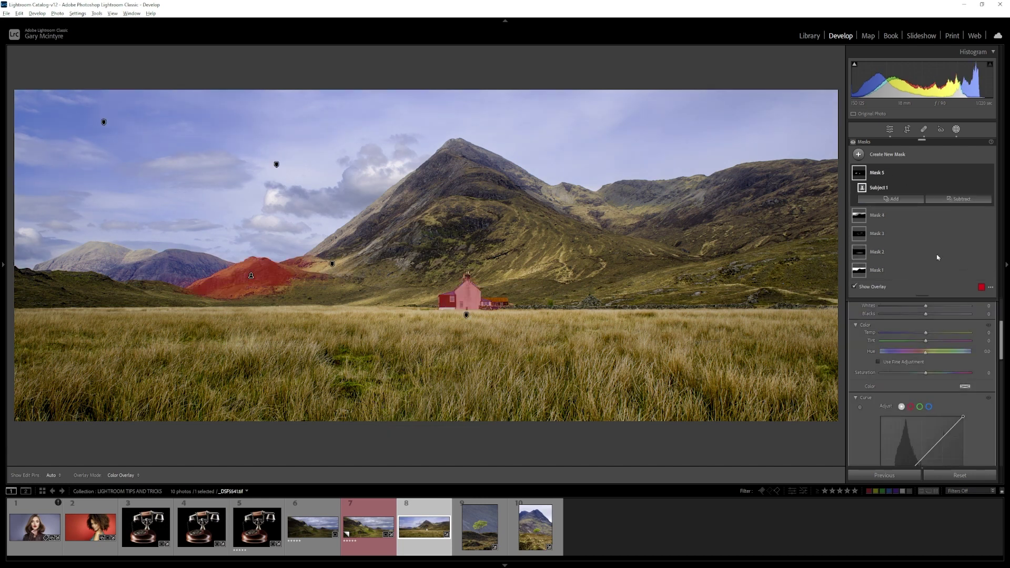
{"action": "left_click", "coordinate": [960, 210]}
{"action": "left_click", "coordinate": [947, 242]}
{"action": "mouse_move", "coordinate": [310, 295]}
{"action": "left_mouse_down"}
{"action": "mouse_move", "coordinate": [268, 268]}
{"action": "mouse_move", "coordinate": [241, 276]}
{"action": "mouse_move", "coordinate": [223, 298]}
{"action": "mouse_move", "coordinate": [249, 267]}
{"action": "mouse_move", "coordinate": [203, 281]}
{"action": "left_mouse_up"}
{"action": "scroll", "coordinate": [958, 383], "scroll_direction": "down", "scroll_amount": 2}
{"action": "key", "text": "o"}
{"action": "left_click_drag", "start_coordinate": [925, 393], "coordinate": [927, 393]}
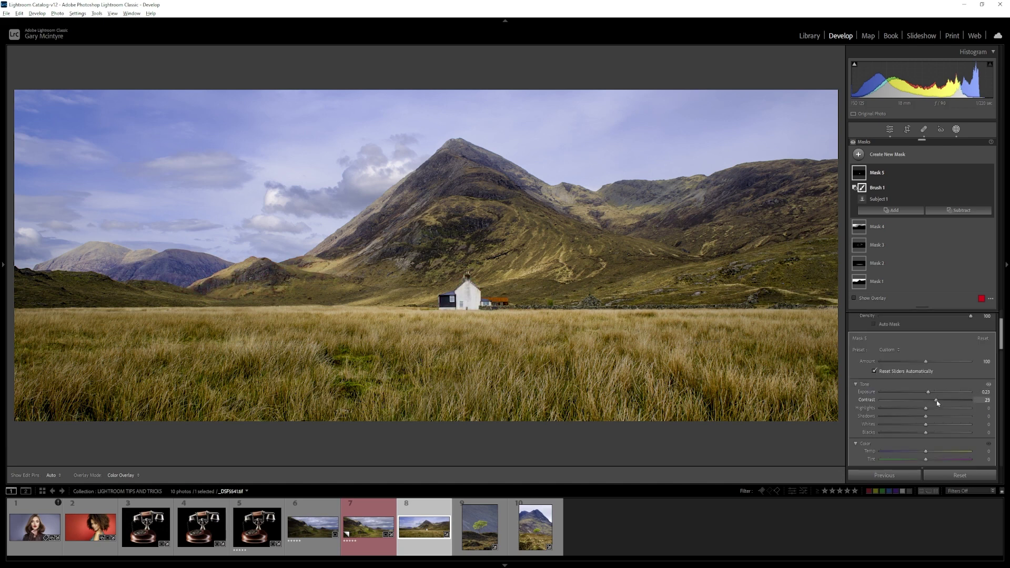
{"action": "scroll", "coordinate": [936, 400], "scroll_direction": "down", "scroll_amount": 5}
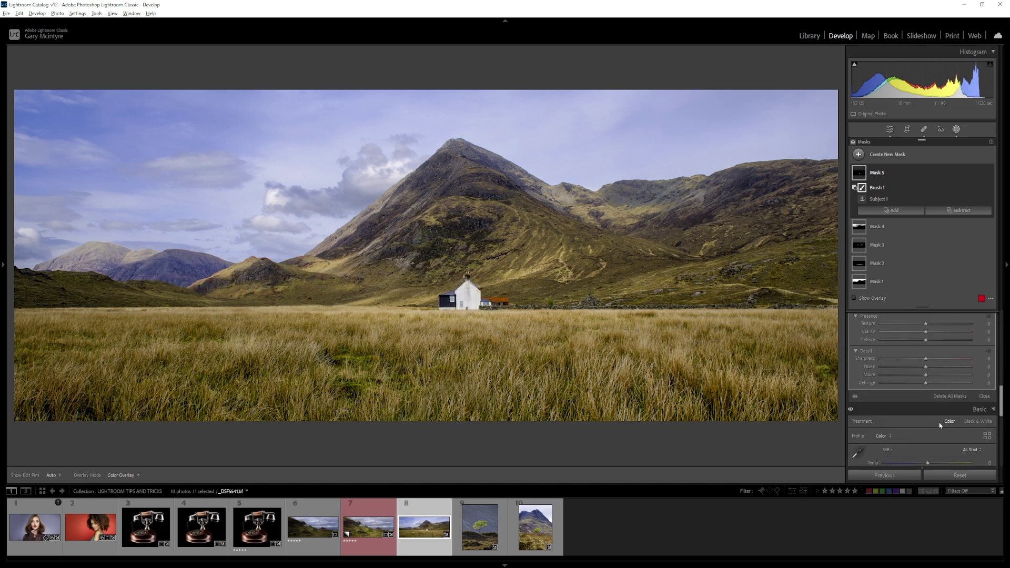
{"action": "left_click_drag", "start_coordinate": [926, 359], "coordinate": [927, 324]}
- Darken the foreground grass with a Linear Gradient from the bottom edge at −0.34
{"action": "key", "text": "m"}
{"action": "left_click_drag", "start_coordinate": [466, 435], "coordinate": [467, 311]}
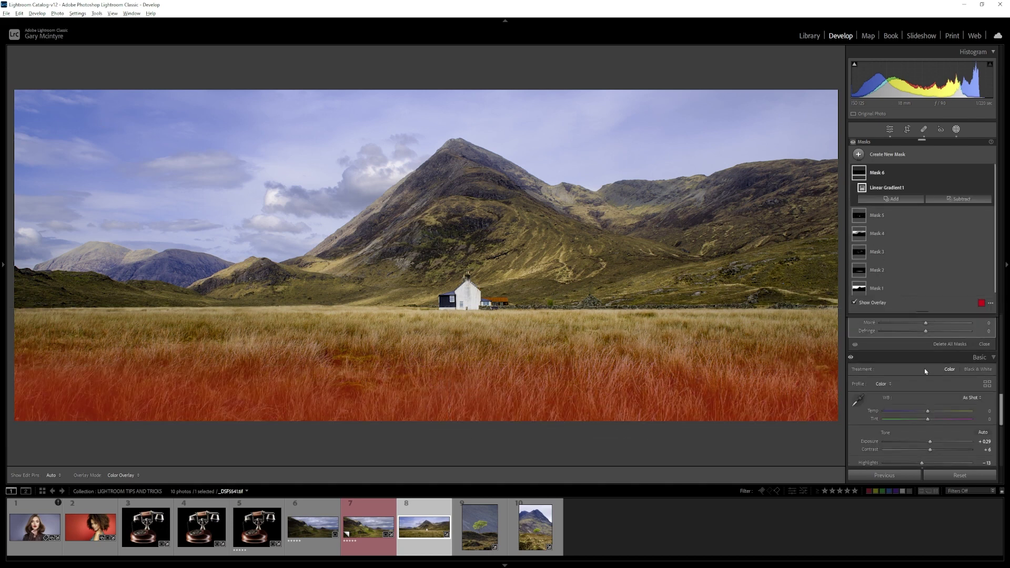
{"action": "key", "text": "o"}
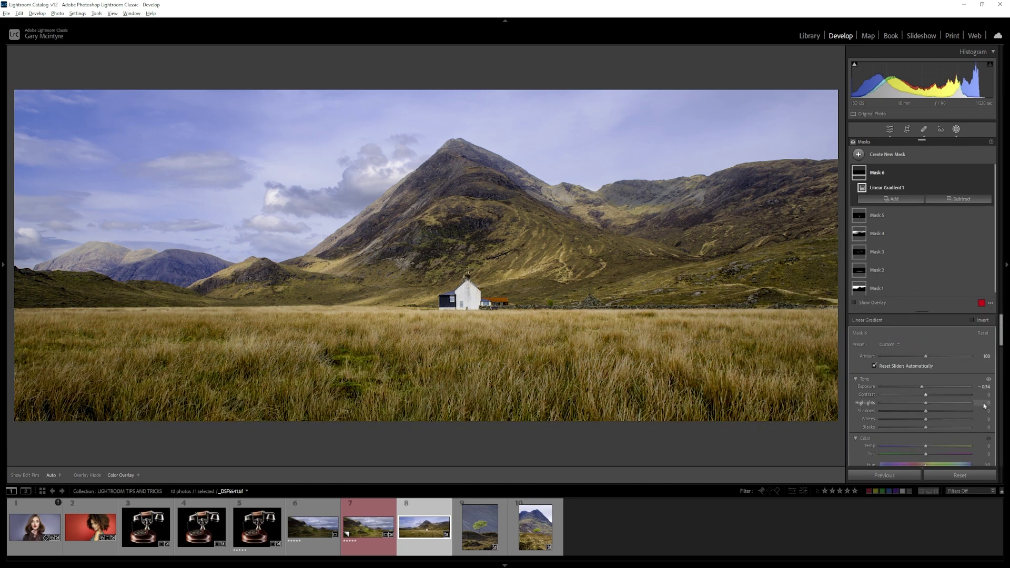